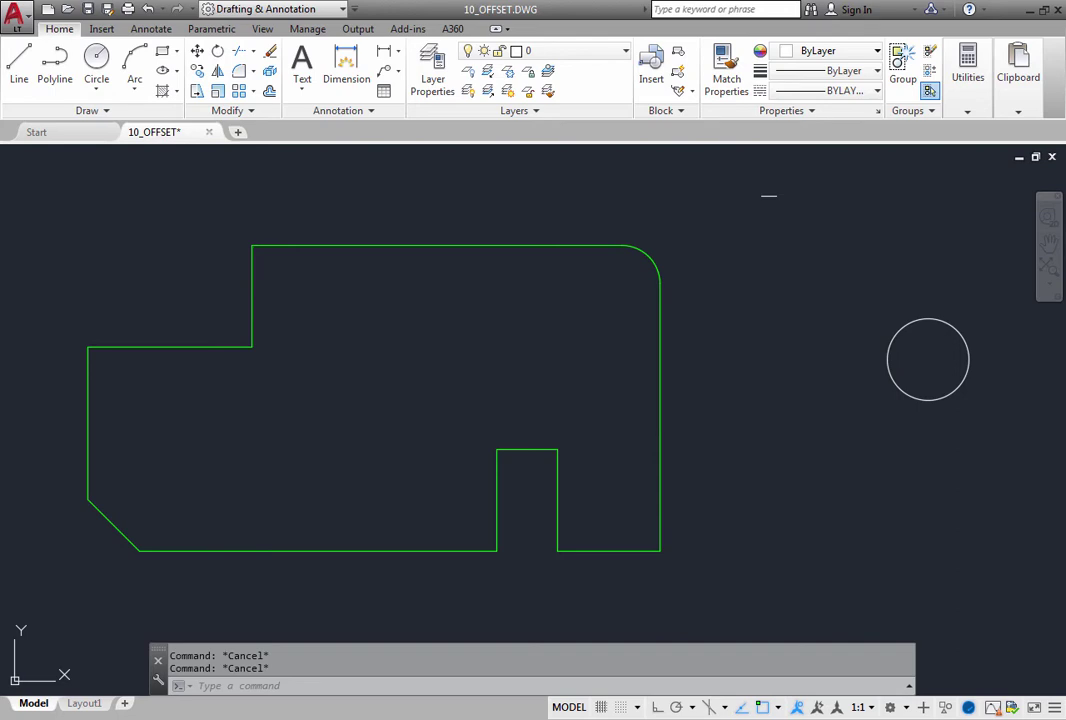
Offset the green outline outward by a distance of 0.25
click(270, 92)
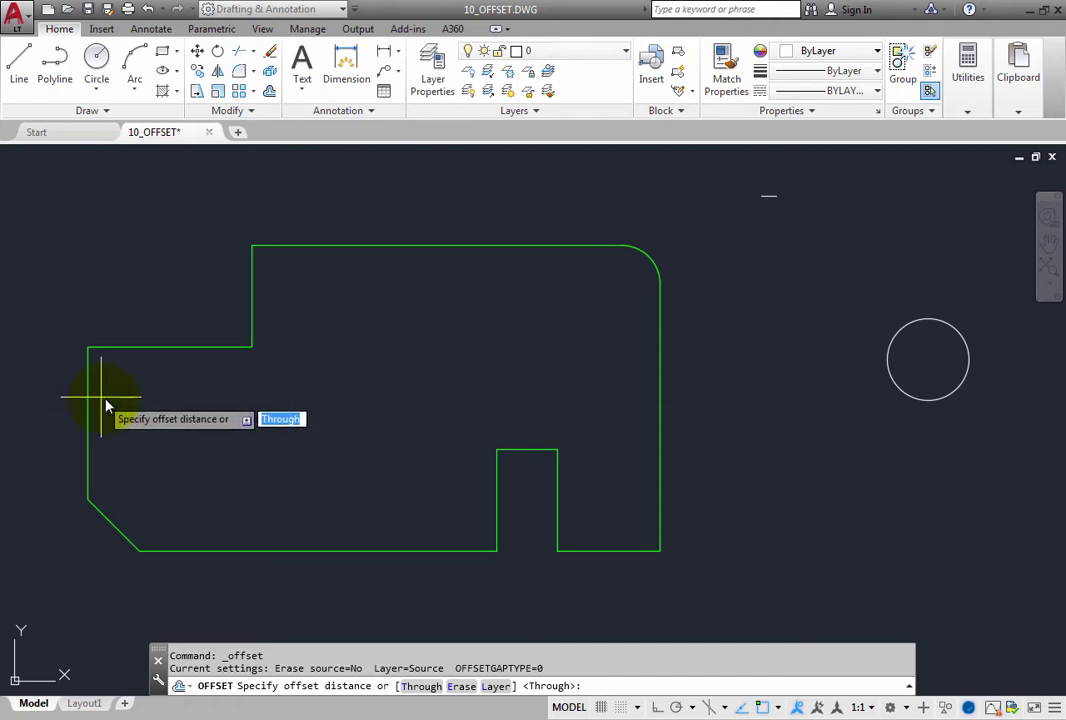
text(.25)
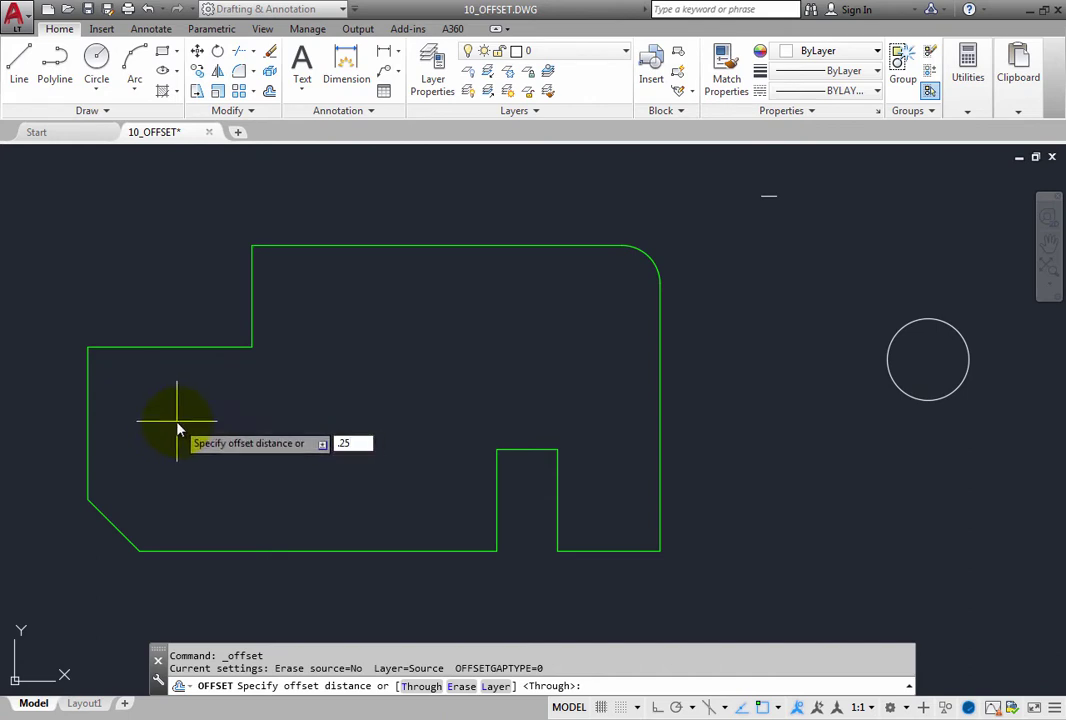
key(Return)
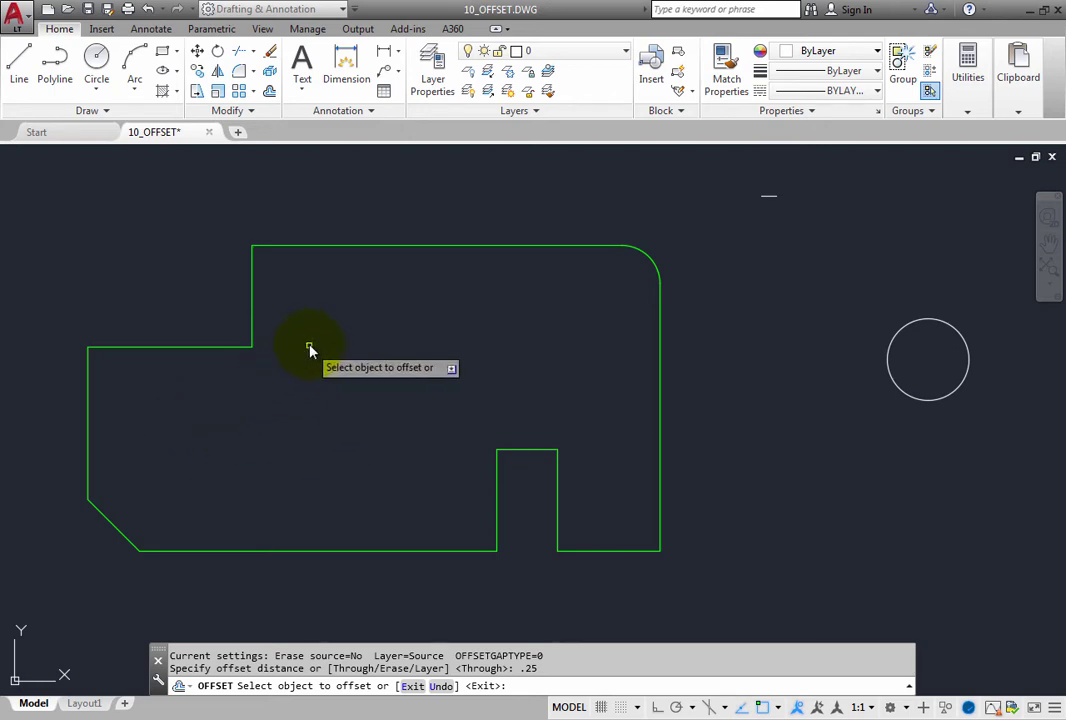
click(386, 247)
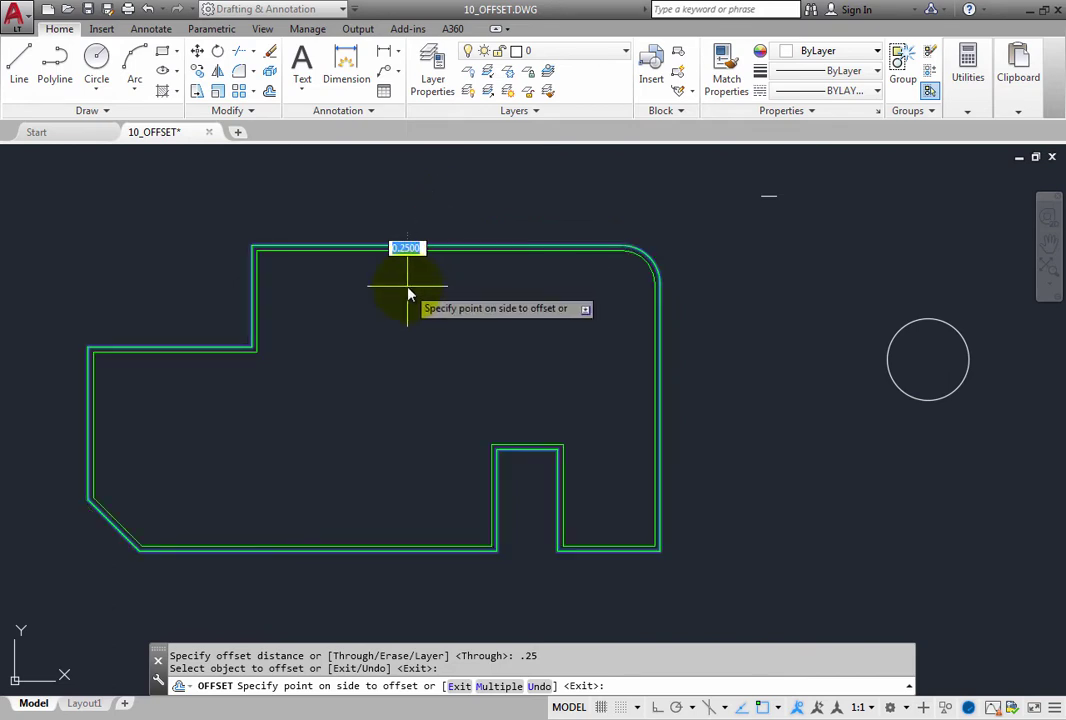
click(455, 211)
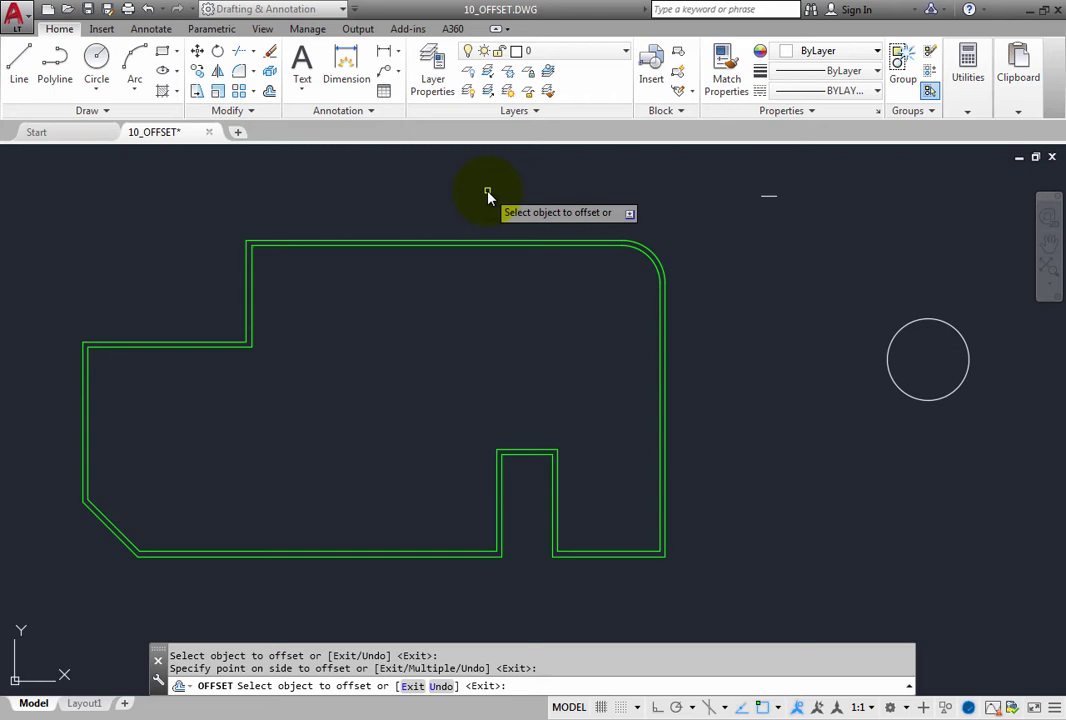
Offset the original green outline inward by 0.5, and undo both offsets together
click(505, 250)
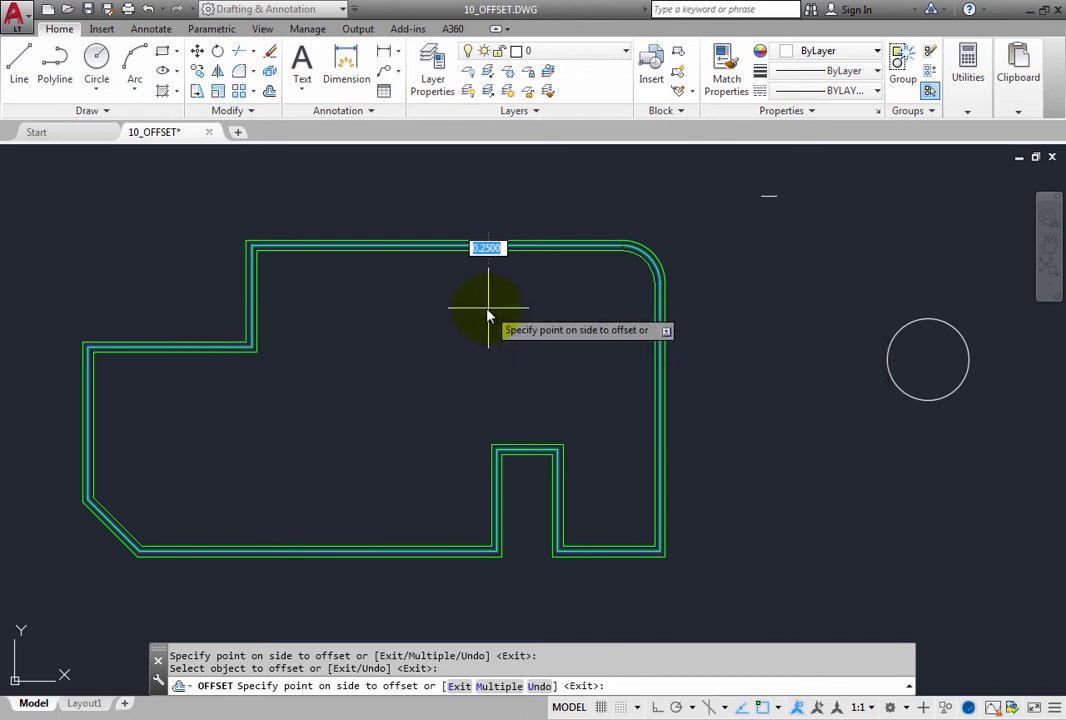
text(.5)
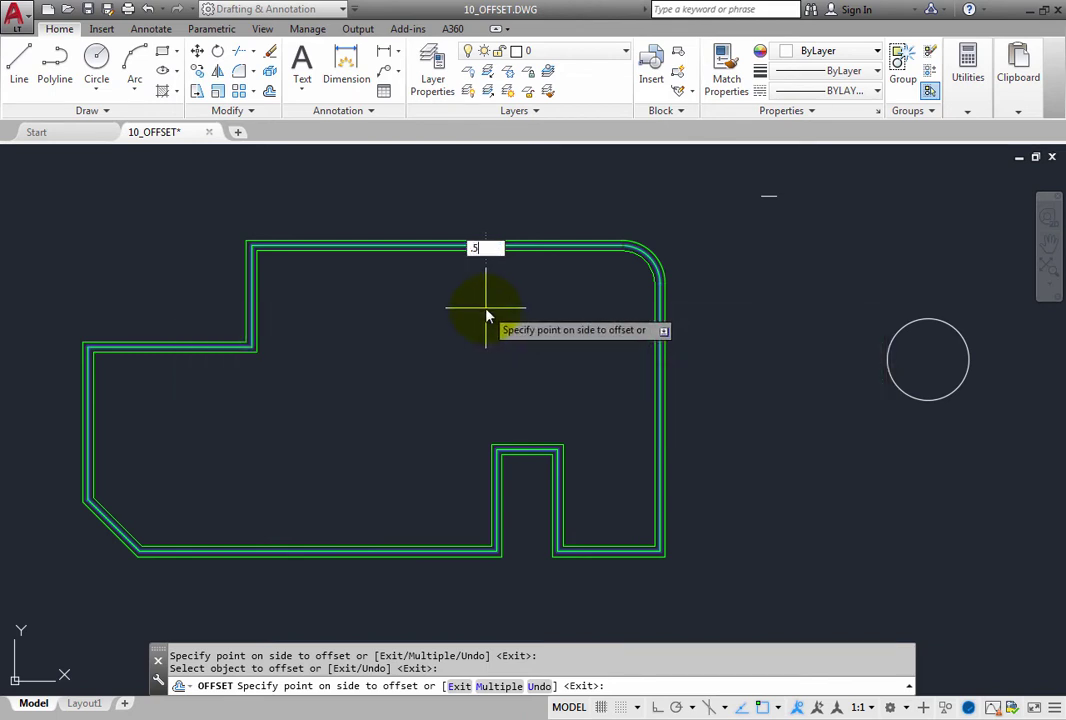
key(Return)
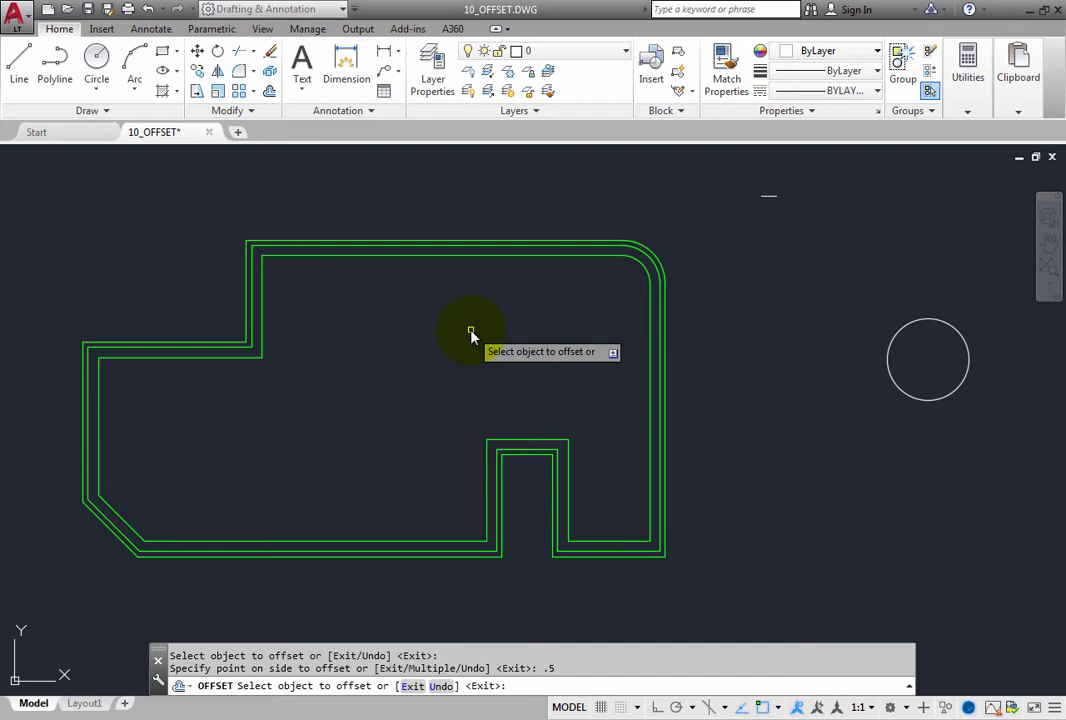
key(Return)
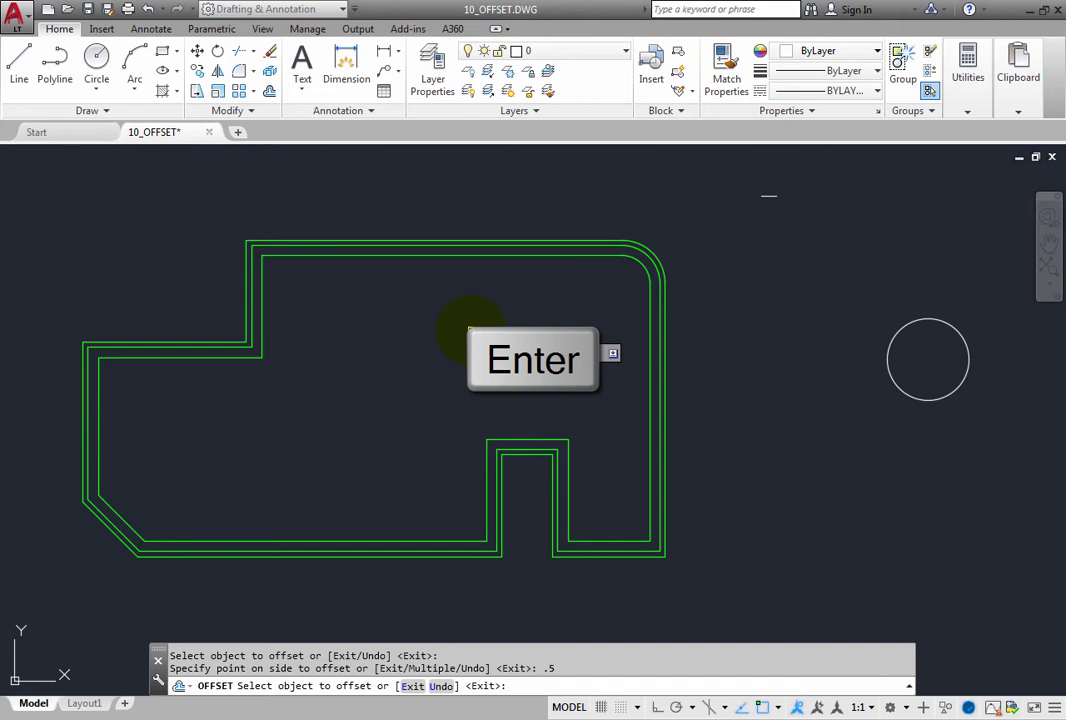
key(Return)
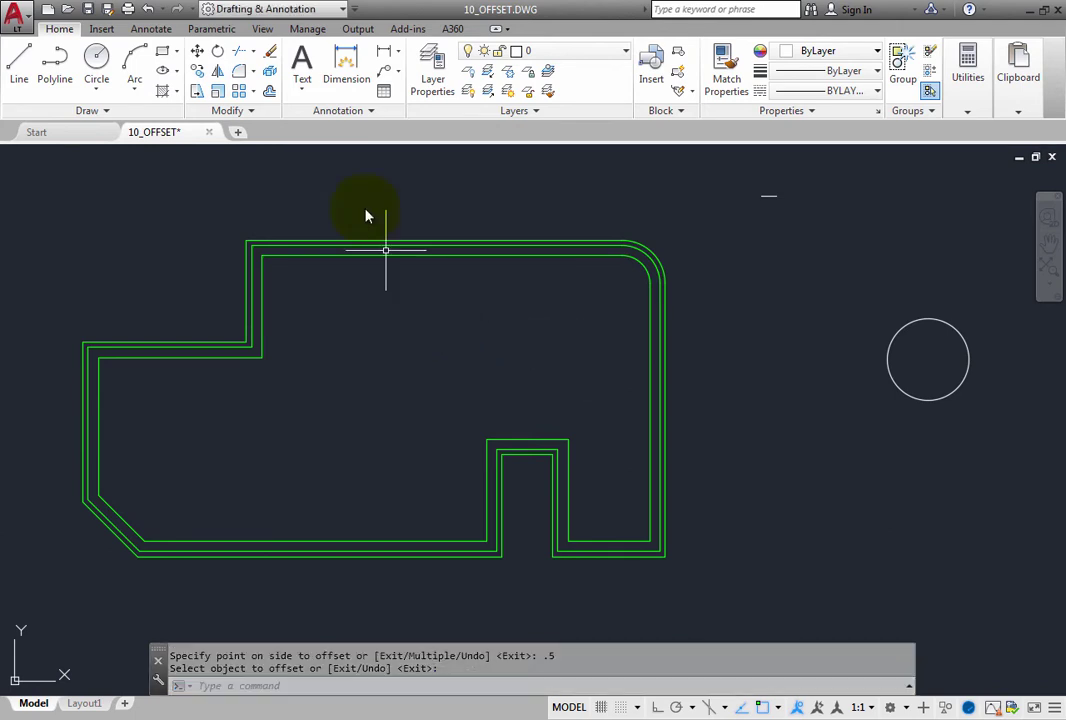
click(148, 10)
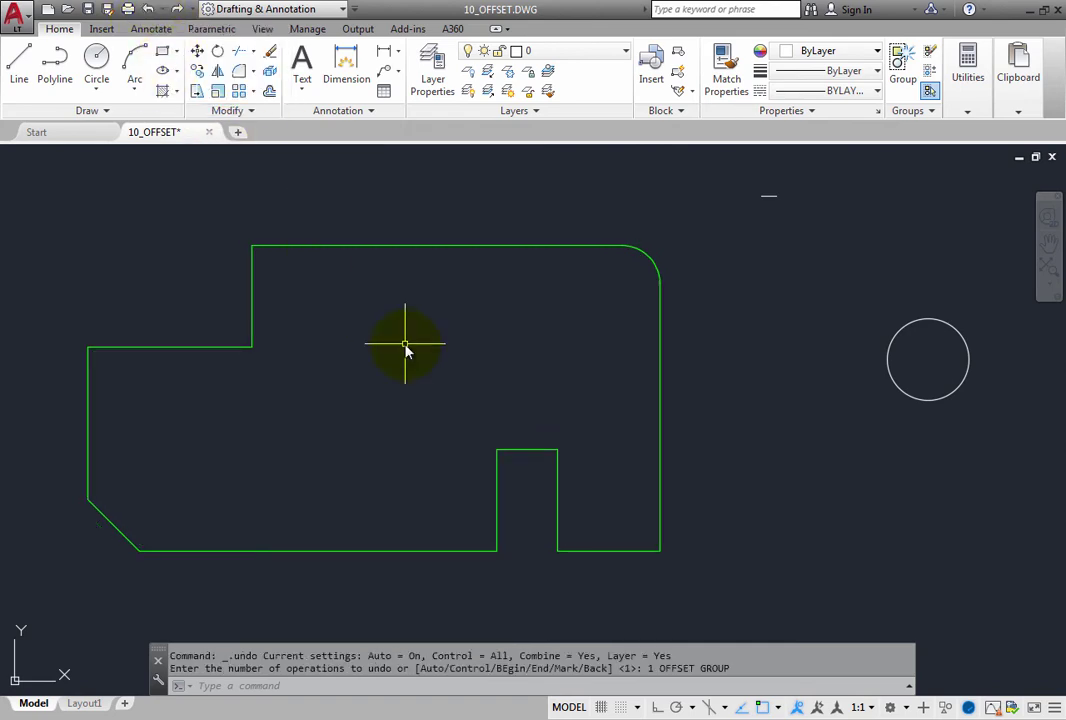
Make RED the current layer and set the Offset layer option to Current
click(270, 93)
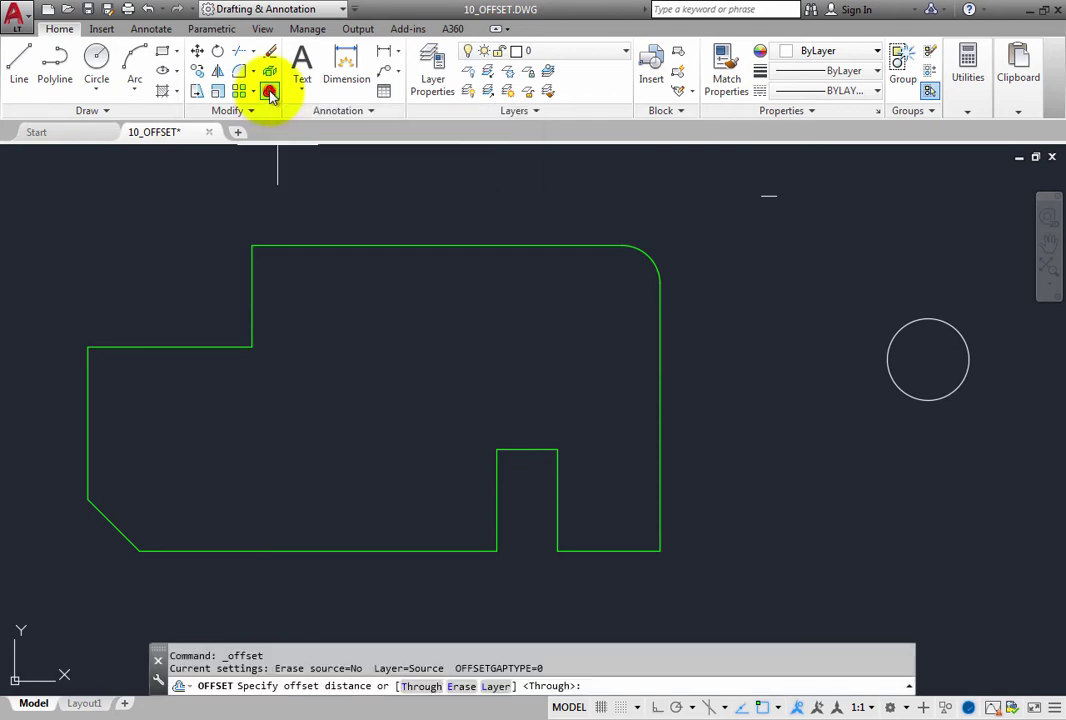
right_click(366, 350)
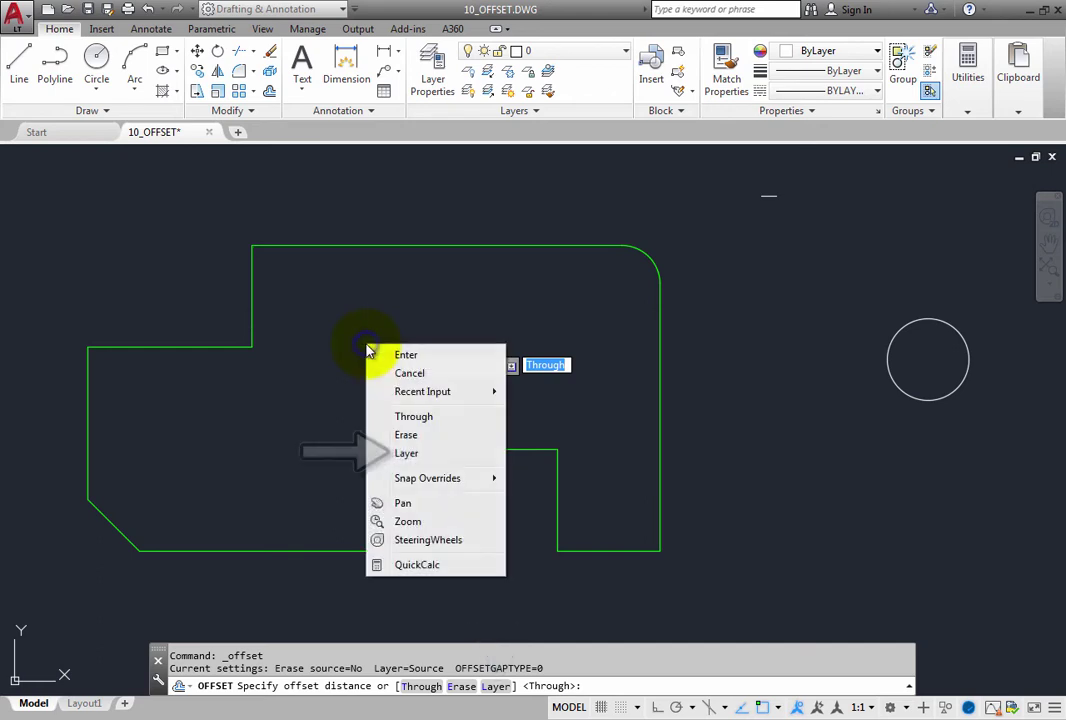
click(428, 454)
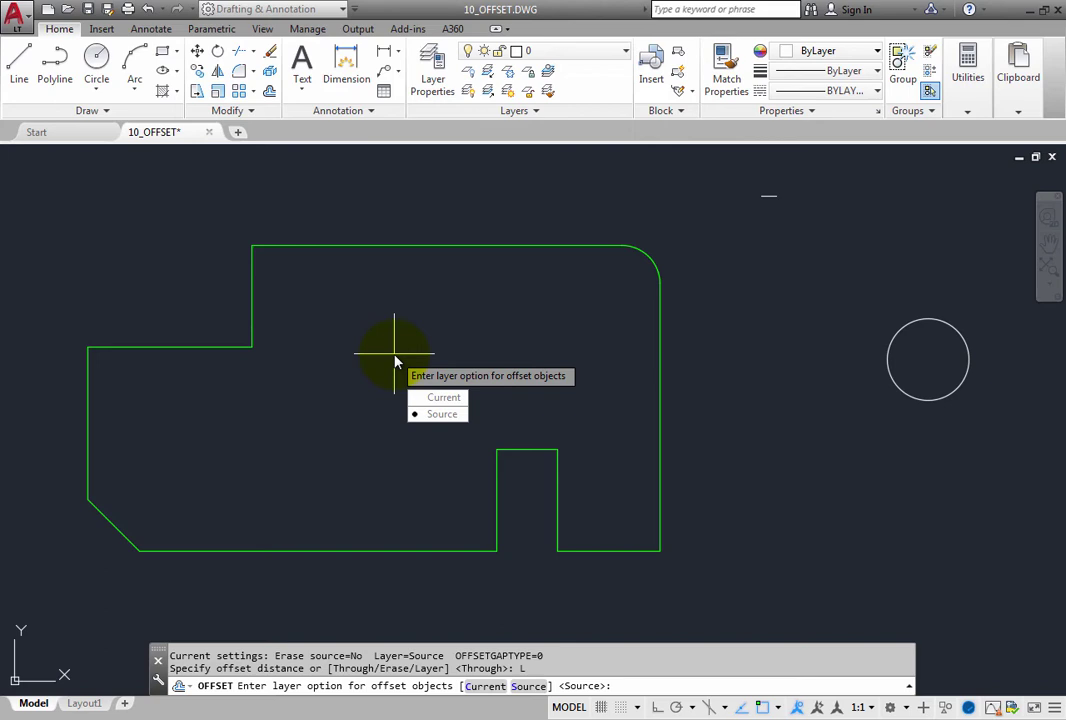
click(584, 52)
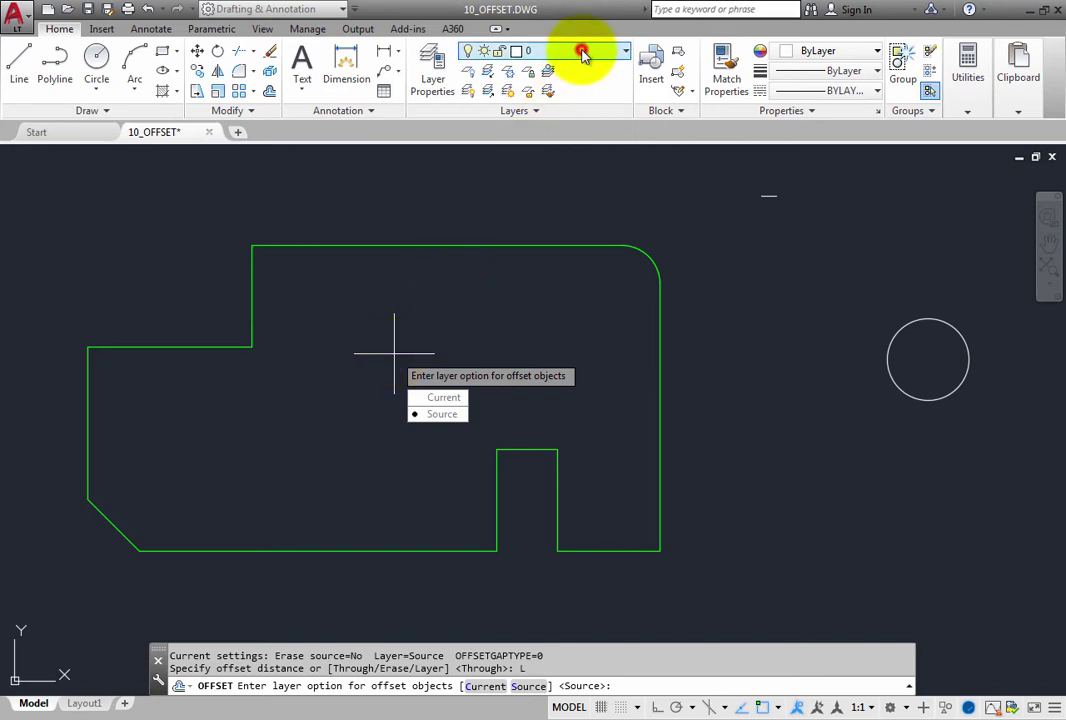
click(622, 50)
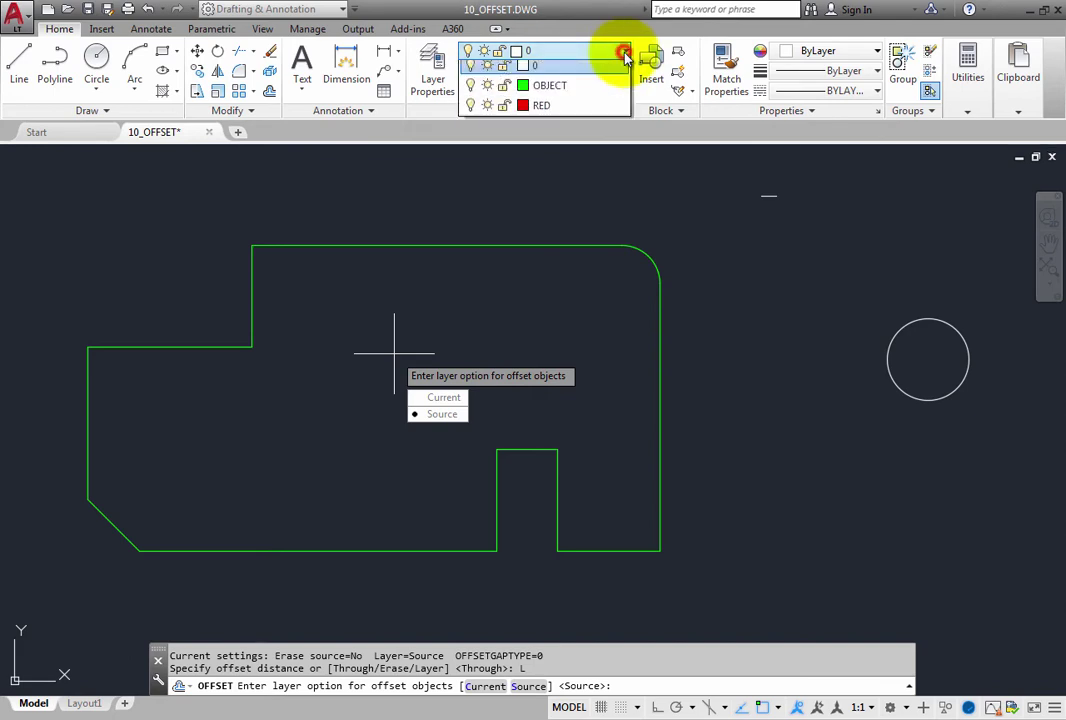
click(573, 114)
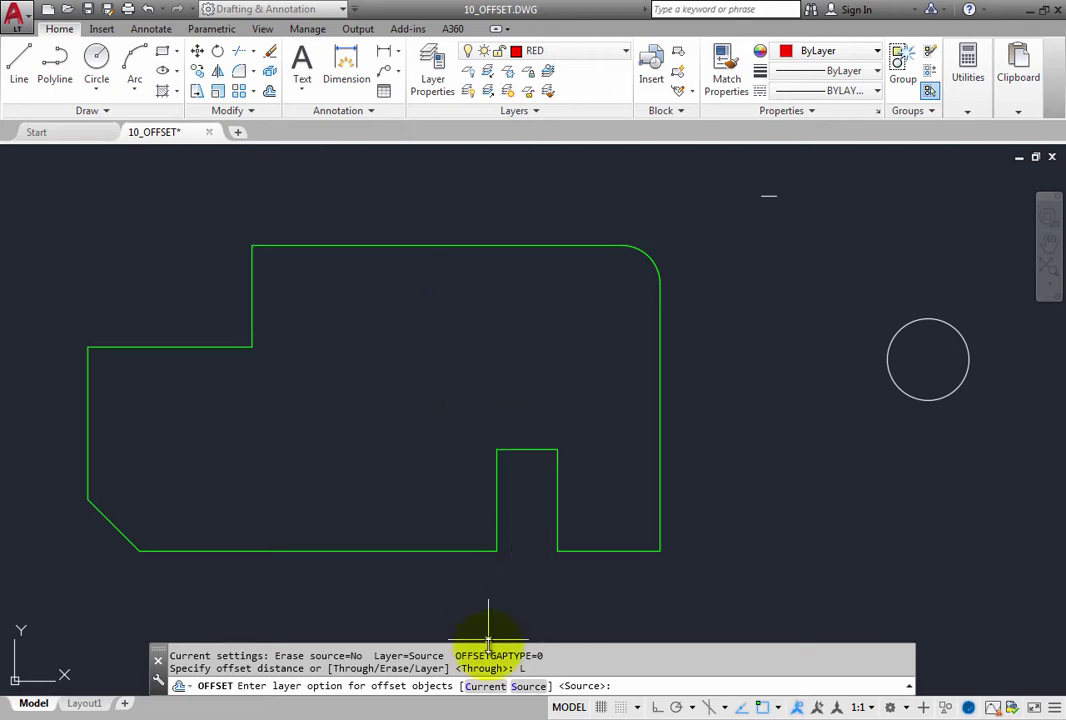
click(486, 686)
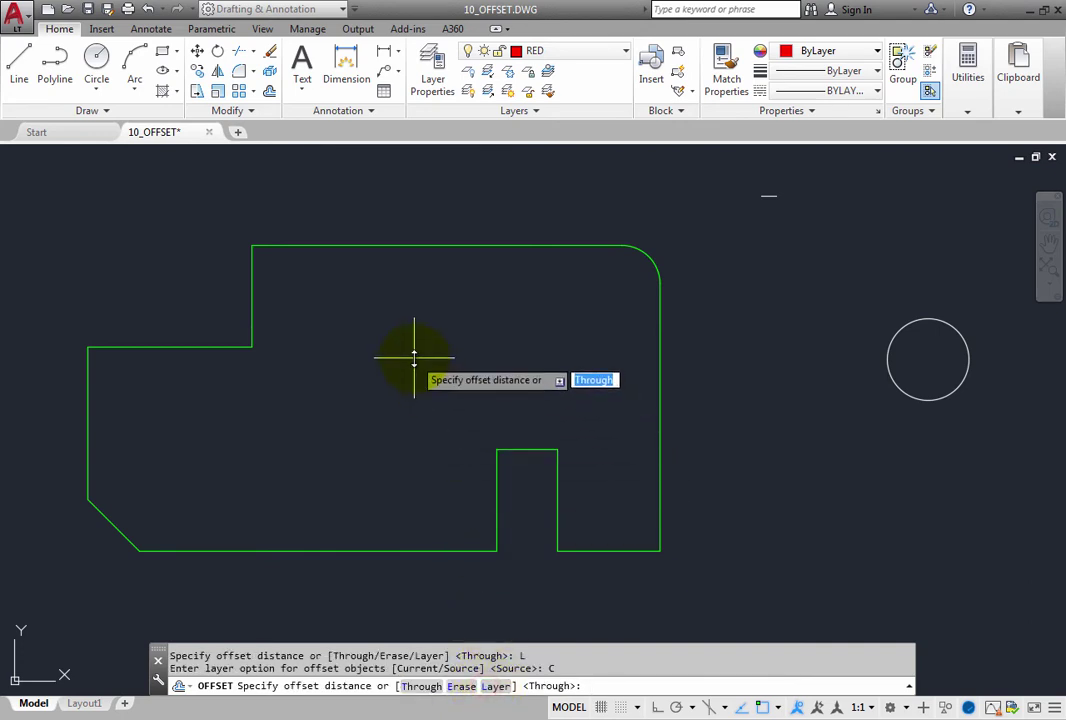
Offset the green outline outward by 0.25 onto the RED layer and end the command
text(.25)
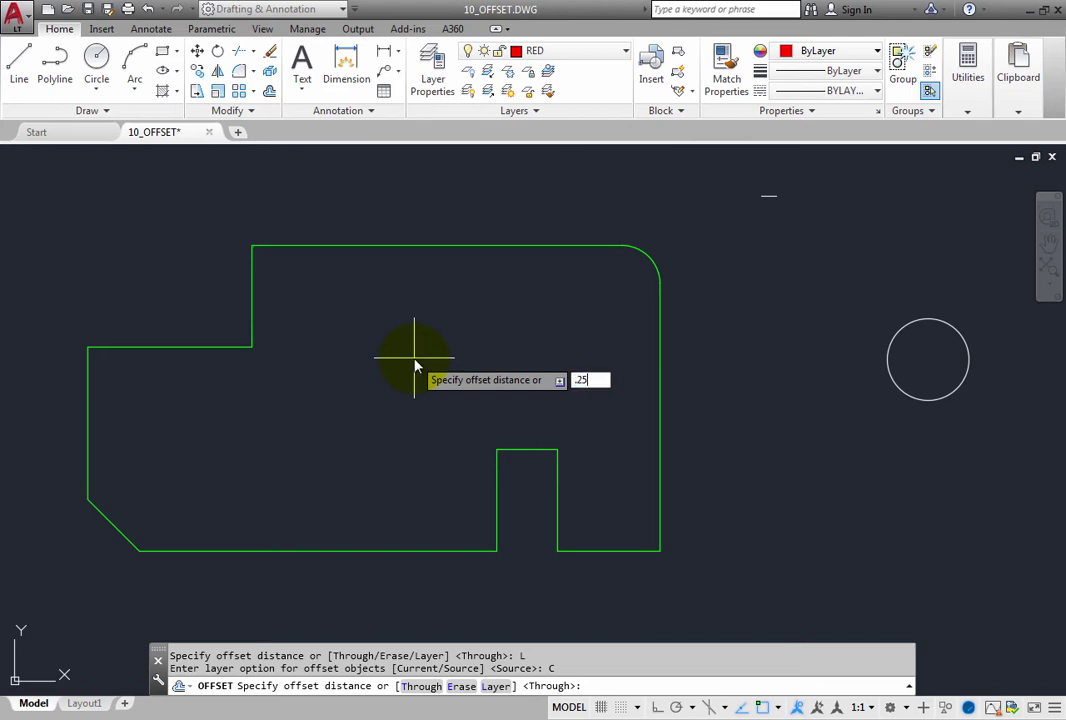
key(Return)
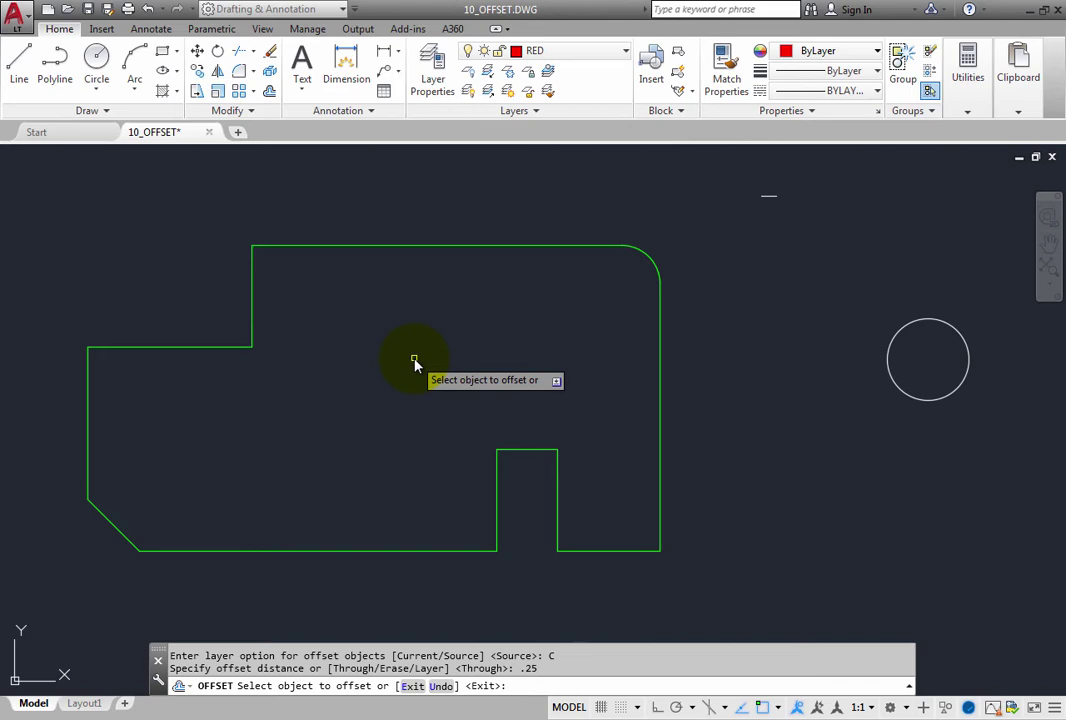
click(399, 250)
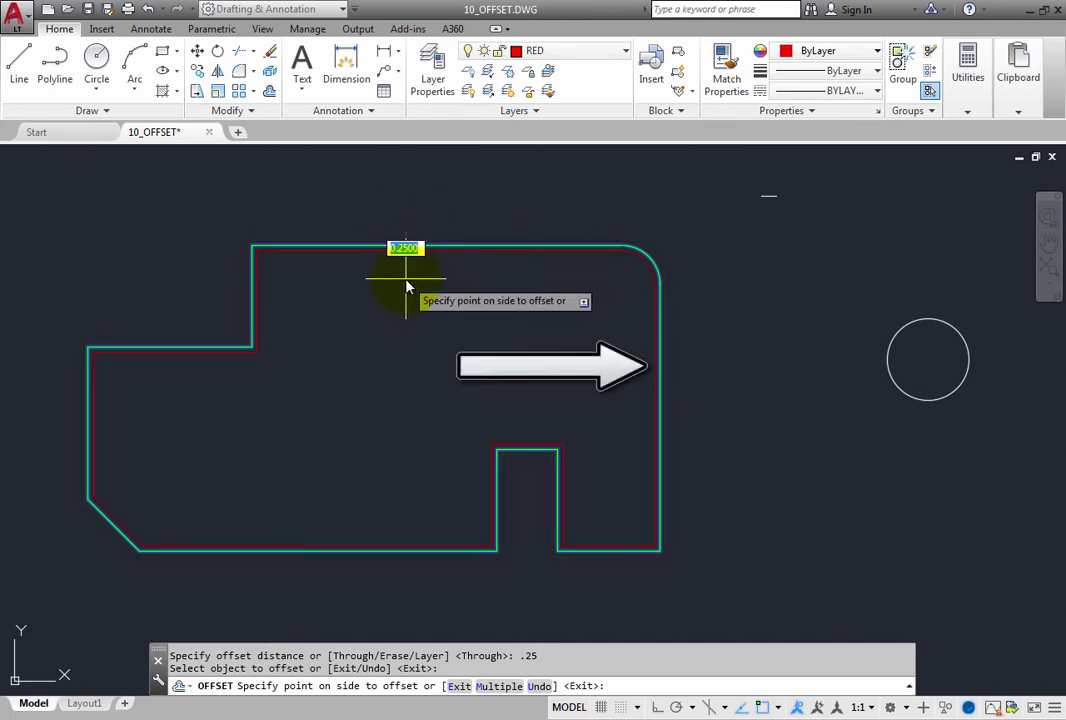
click(425, 216)
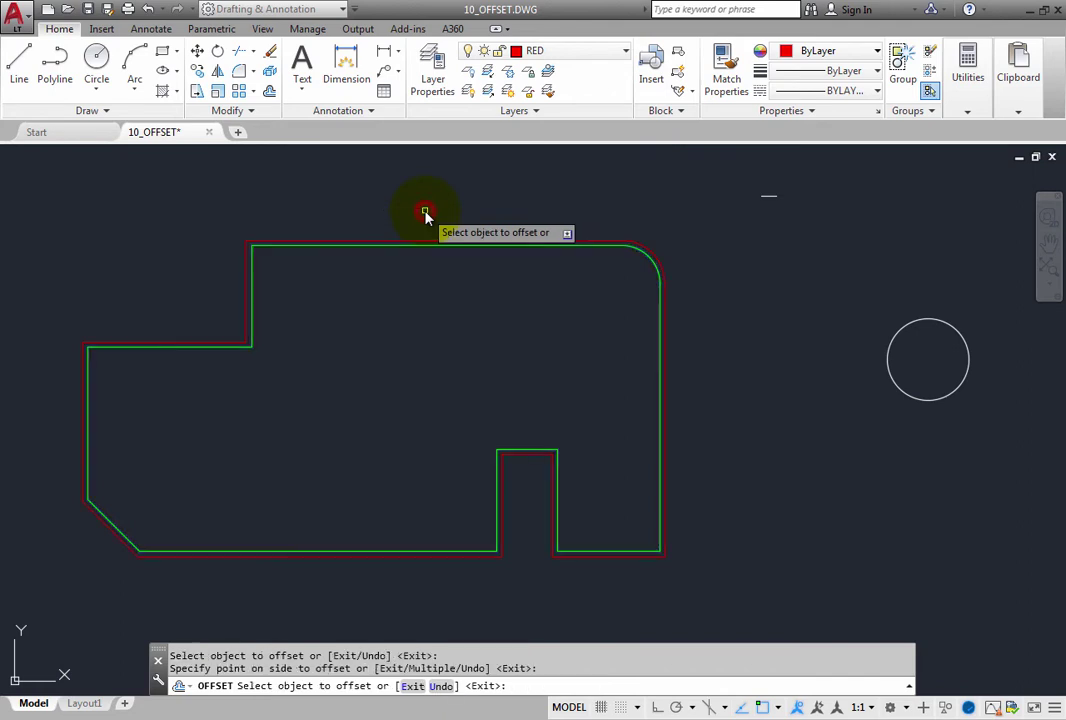
key(Return)
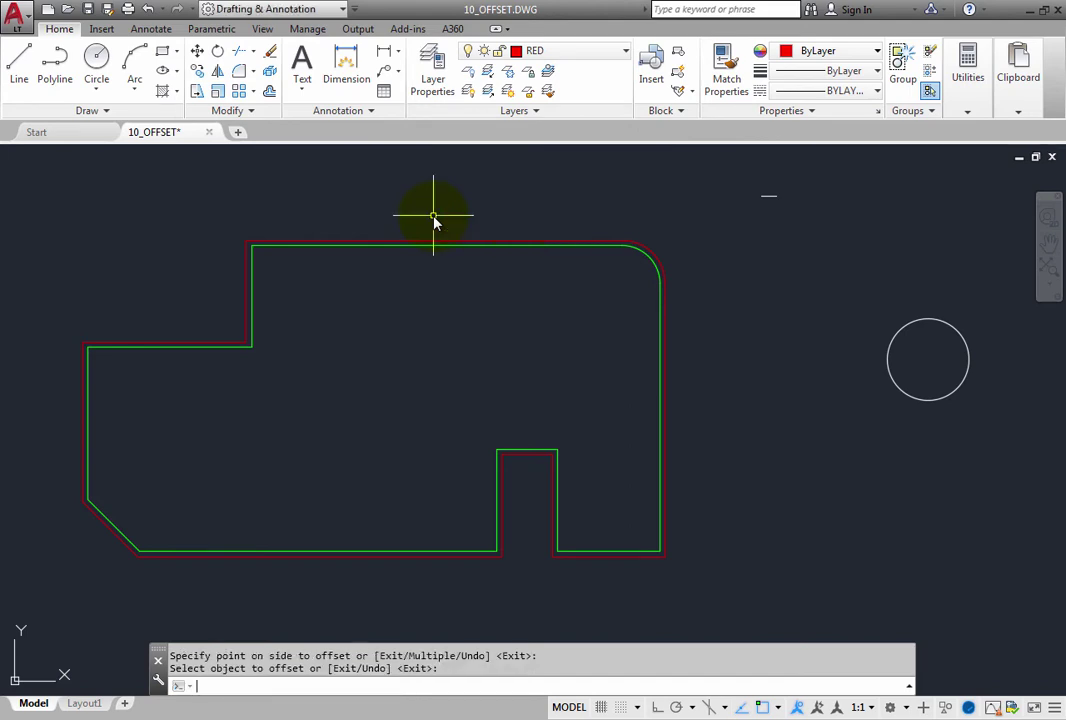
Offset the white circle outward, defining the distance by picking both endpoints of the short white line
key(space)
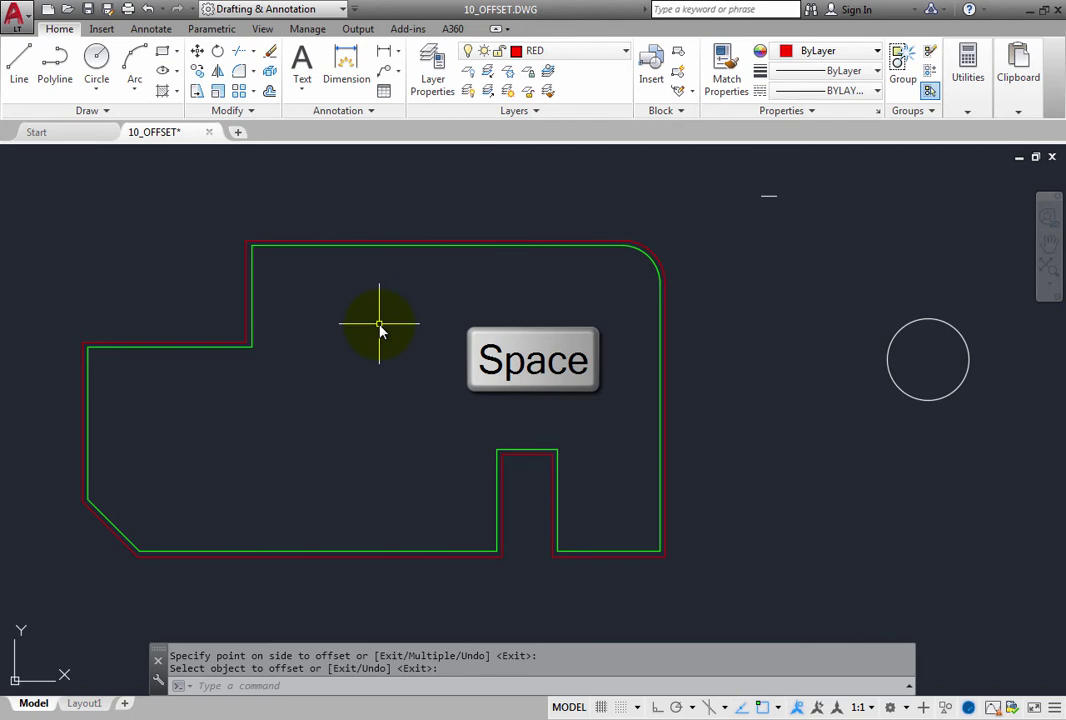
key(space)
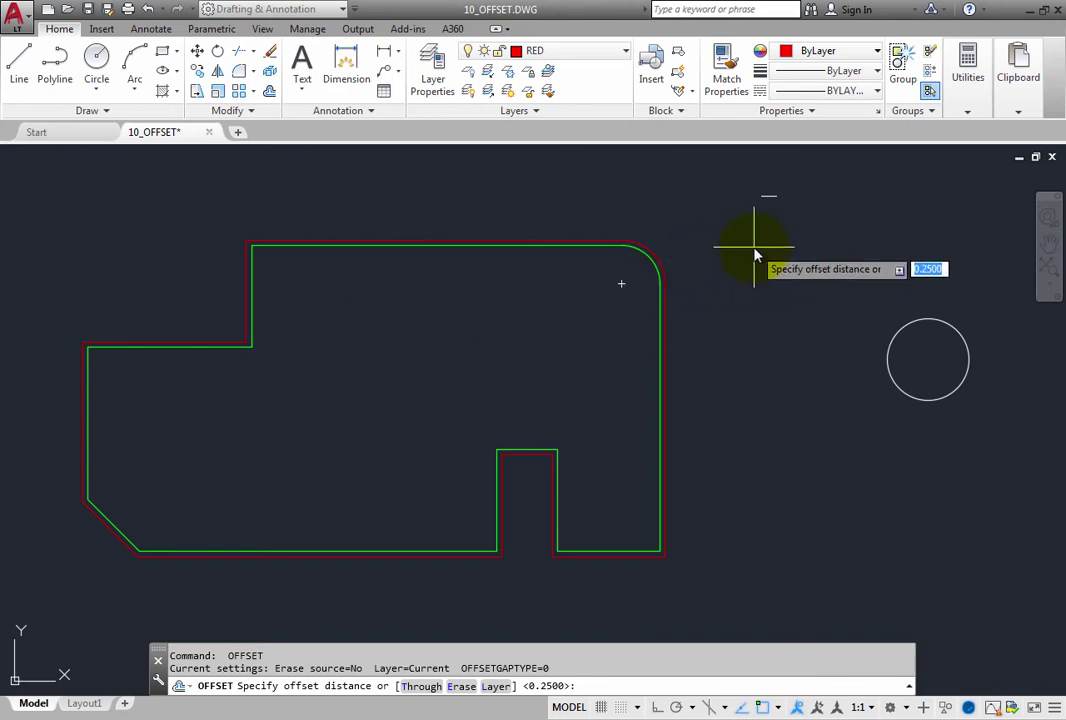
mouse_move(838, 240)
middle_down()
mouse_move(752, 269)
mouse_move(483, 254)
mouse_move(428, 262)
middle_up()
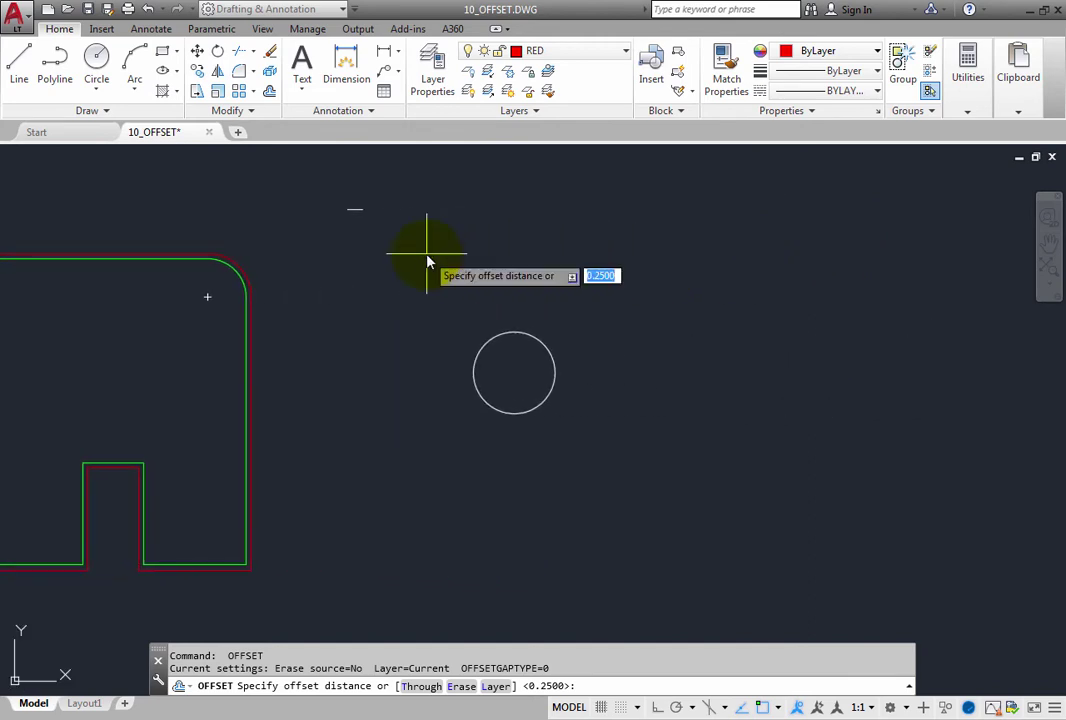
click(346, 211)
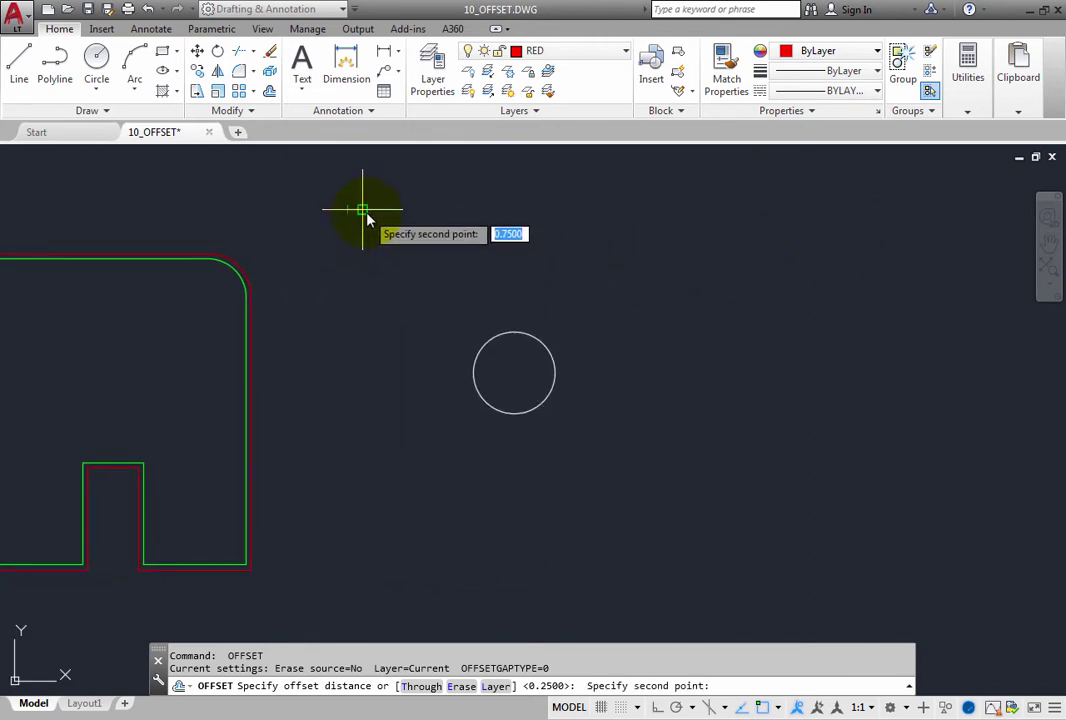
click(358, 212)
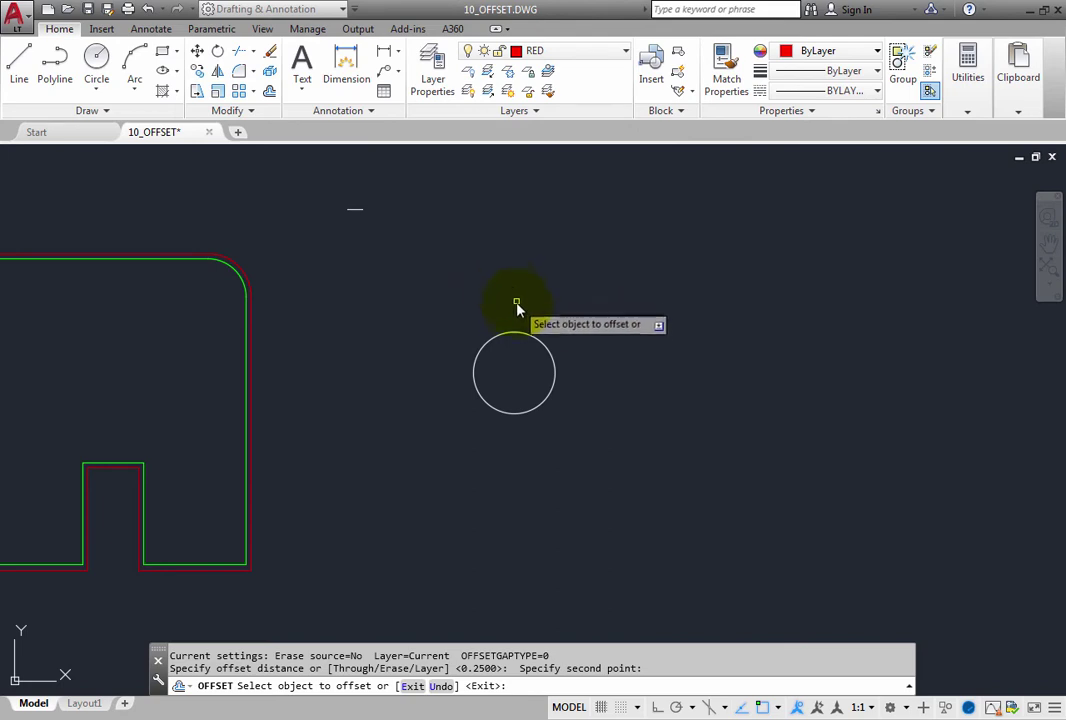
click(524, 342)
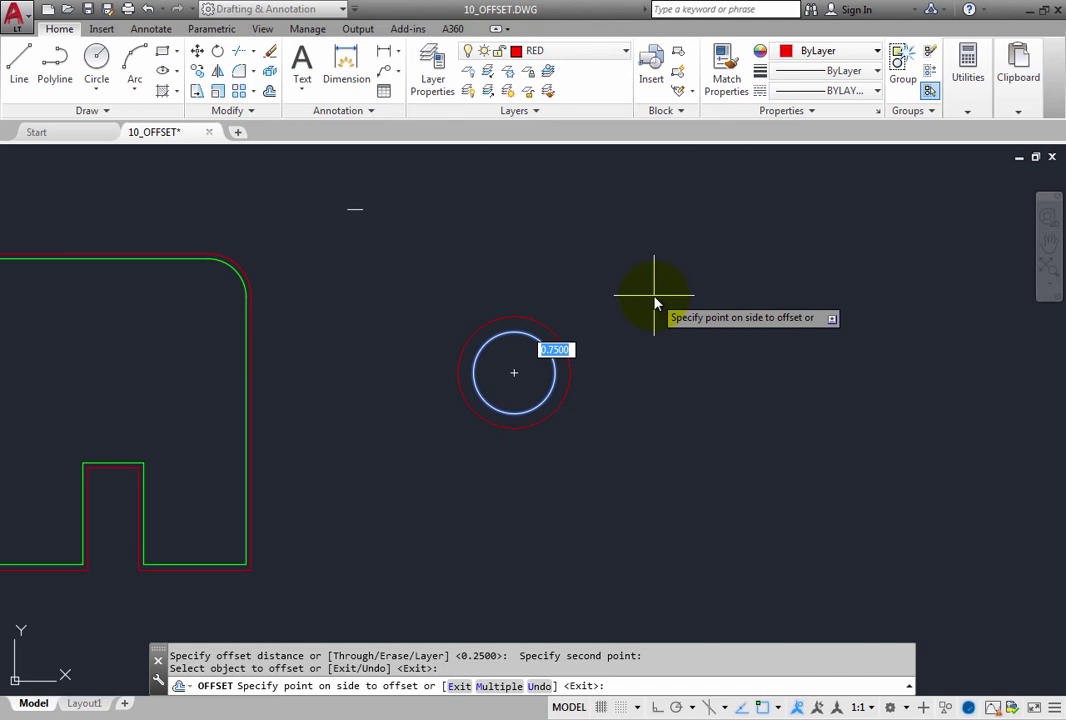
click(603, 317)
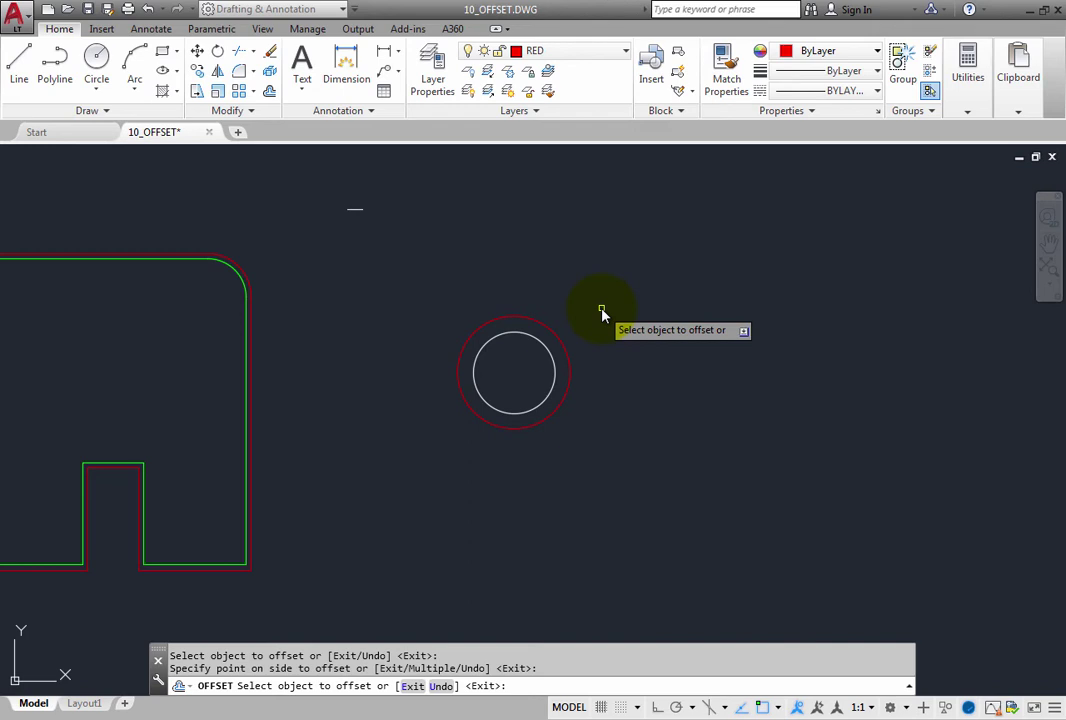
key(space)
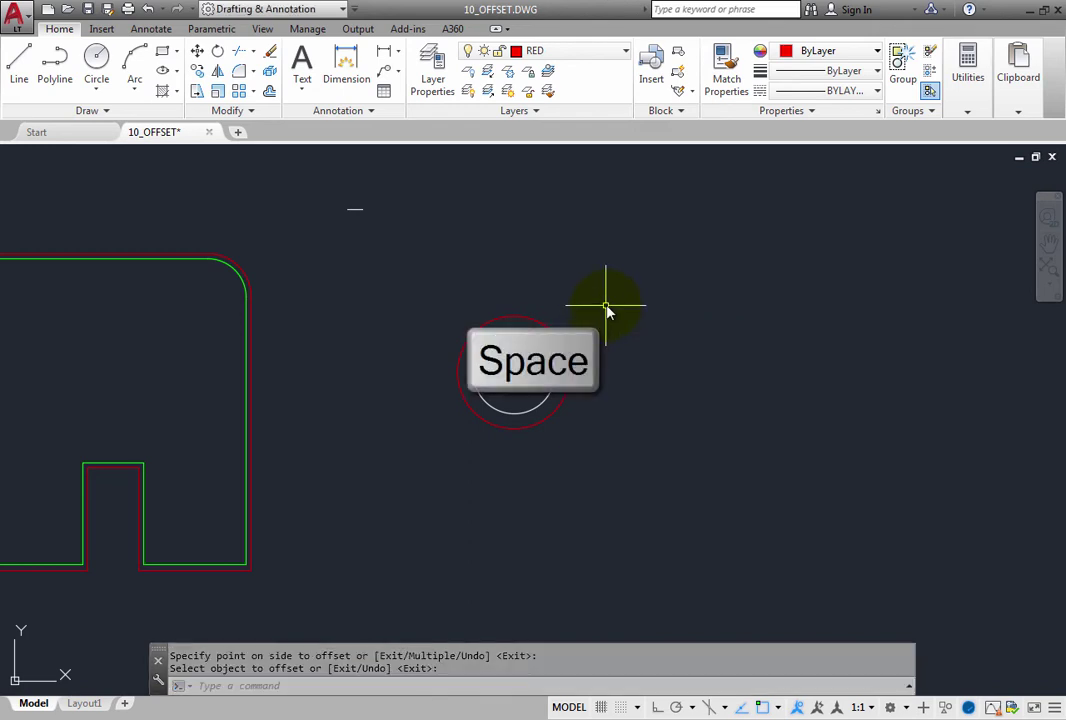
Offset the white circle outward five times in succession at the default 0.75 spacing, using the Multiple option
key(space)
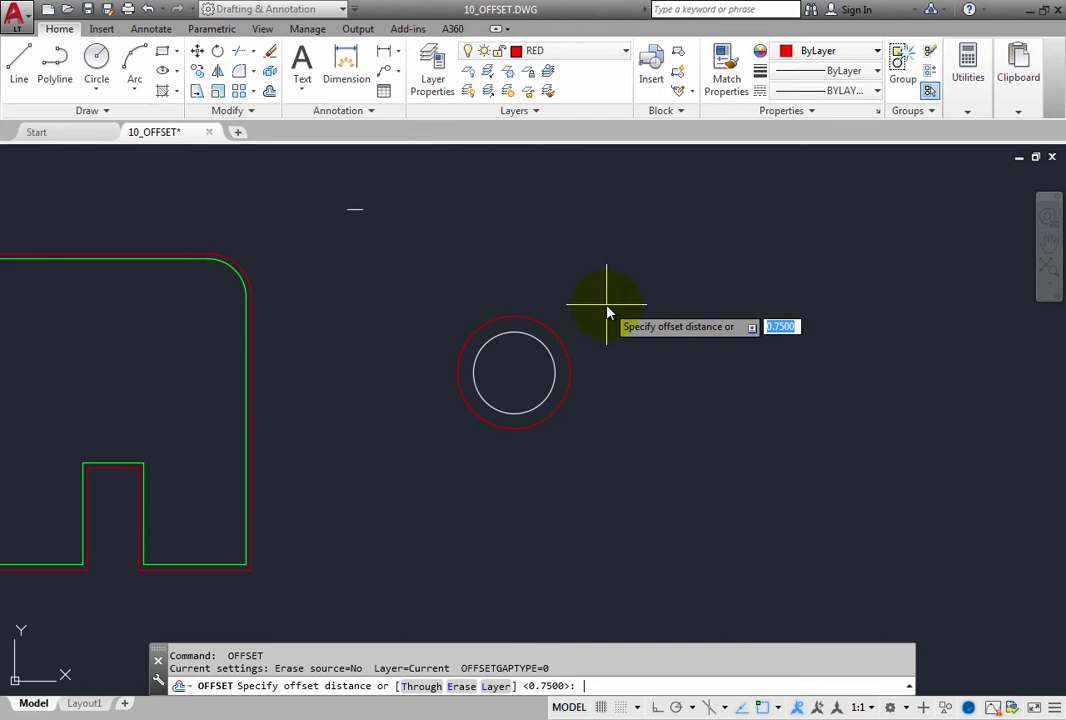
key(Return)
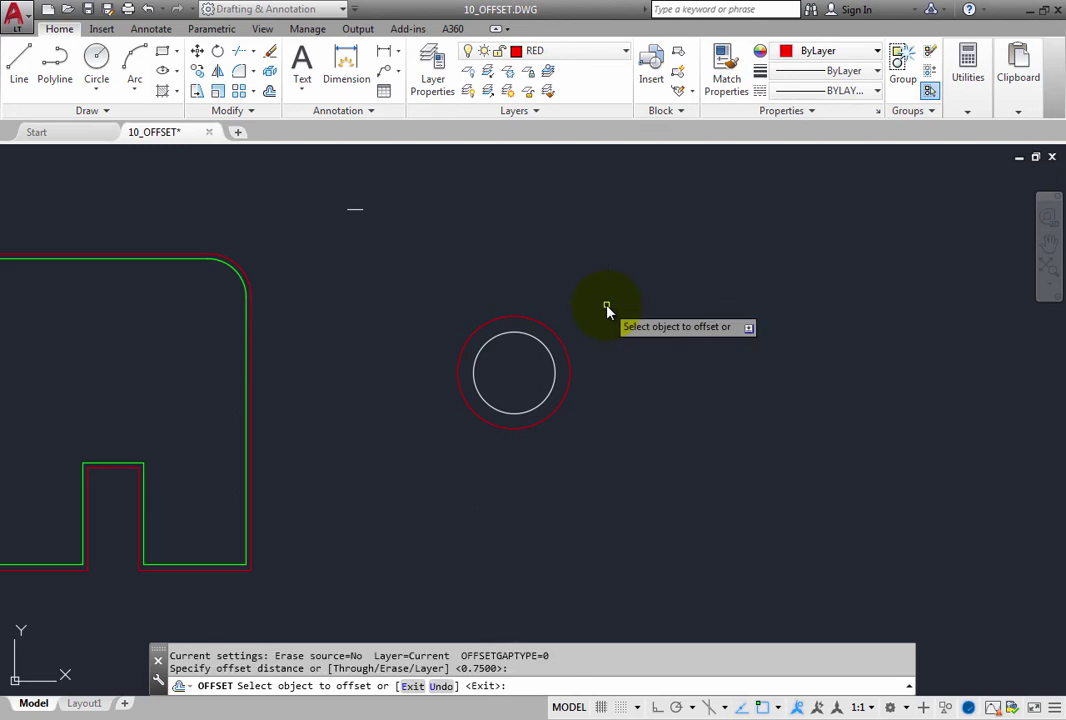
click(540, 350)
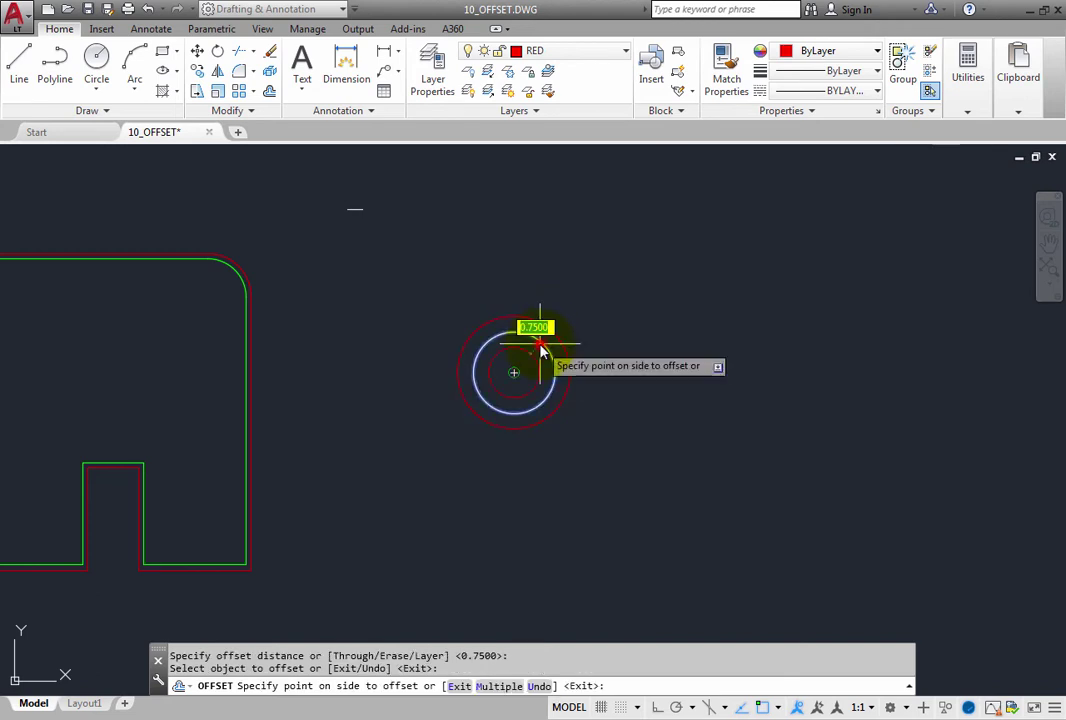
right_click(579, 268)
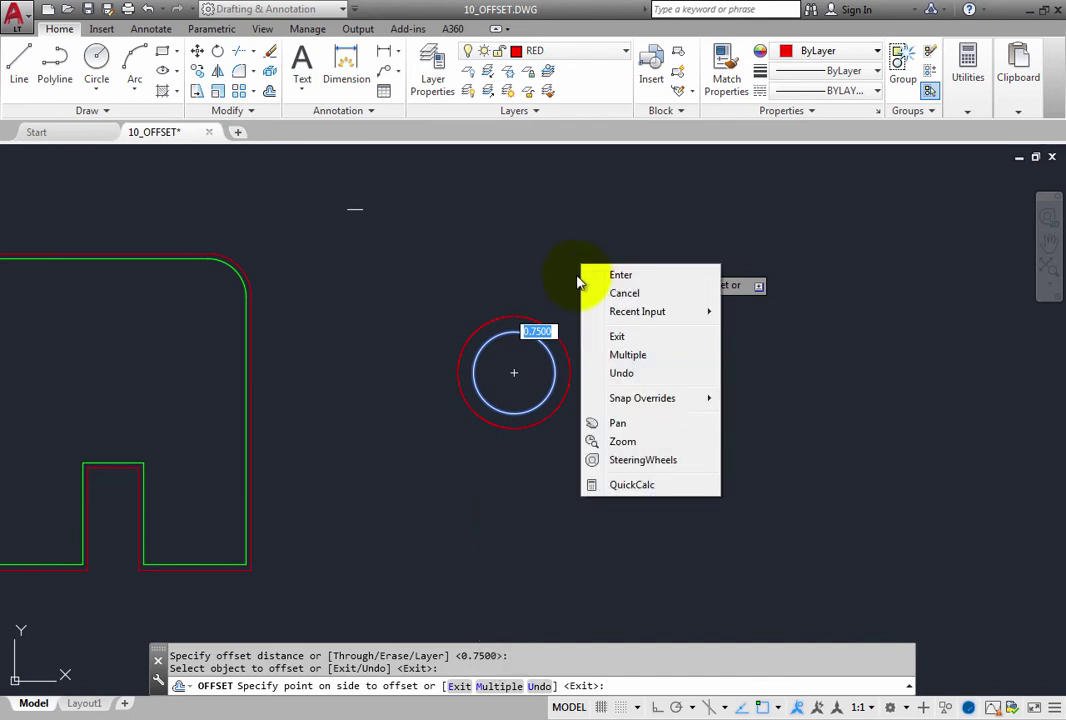
click(636, 358)
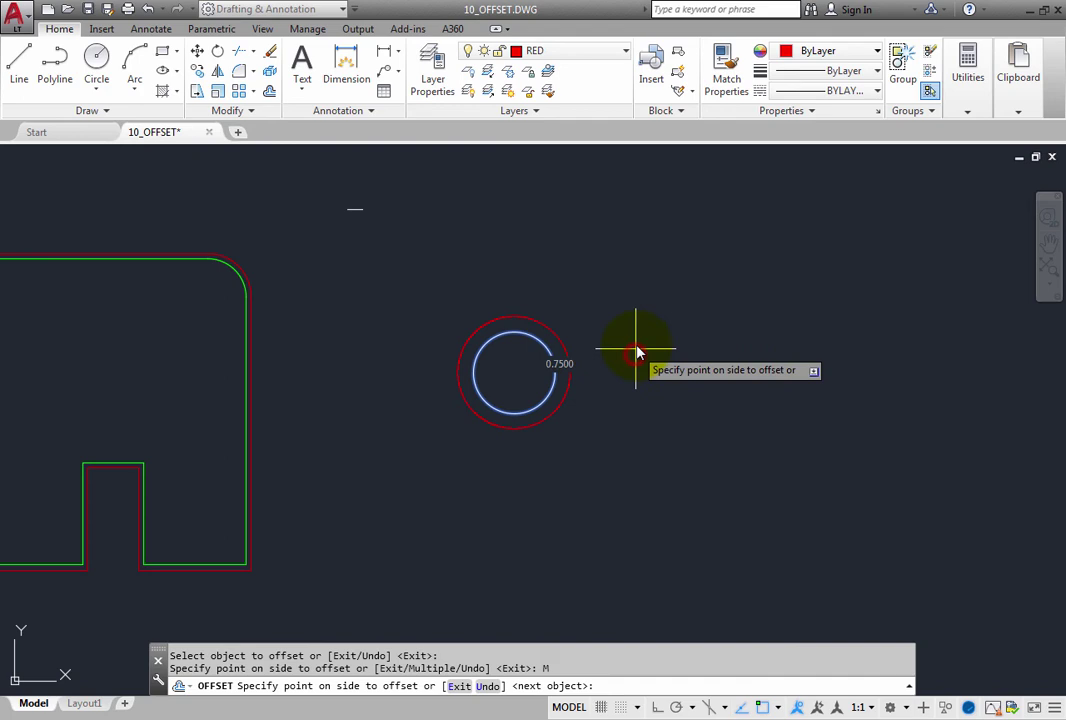
click(579, 298)
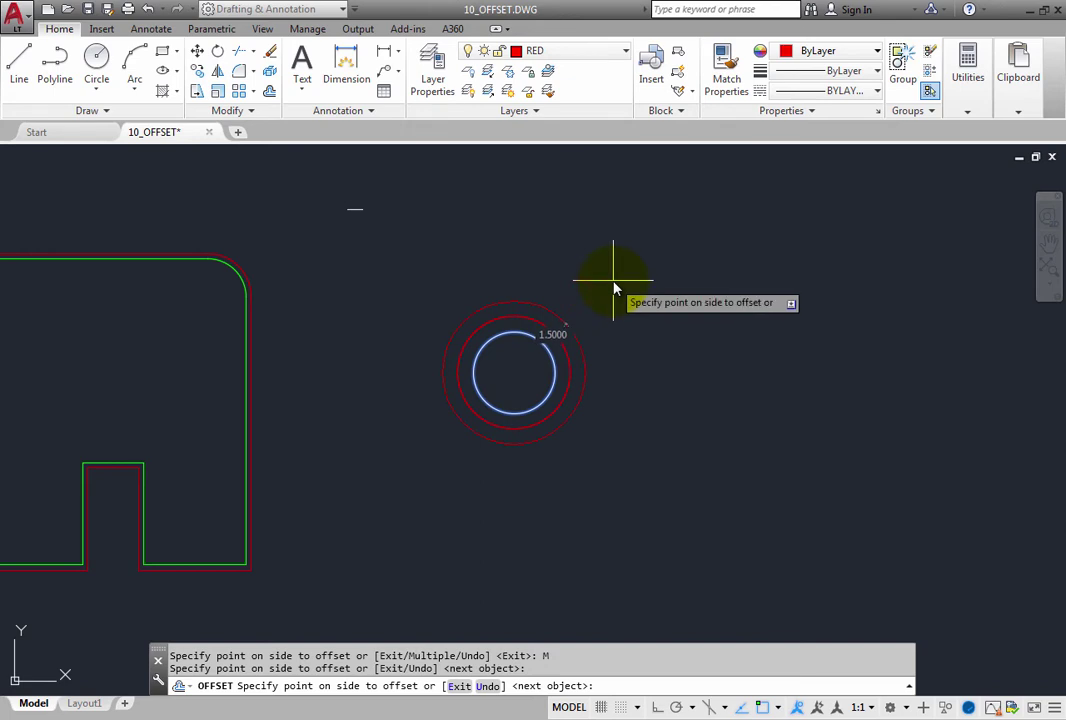
click(614, 288)
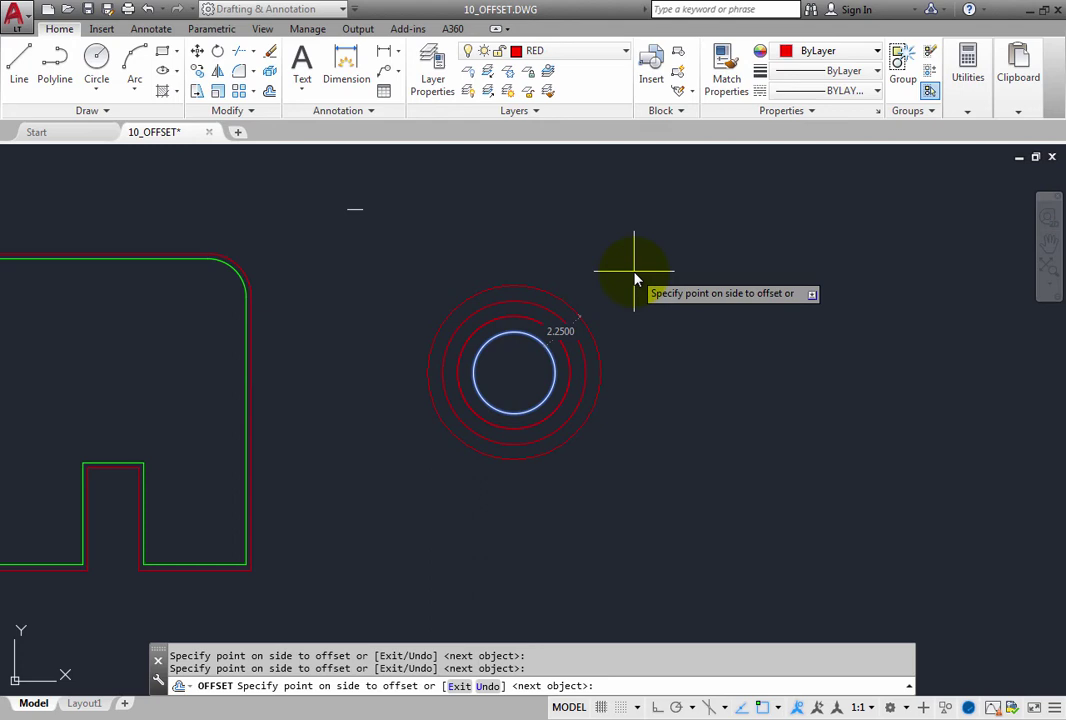
click(633, 271)
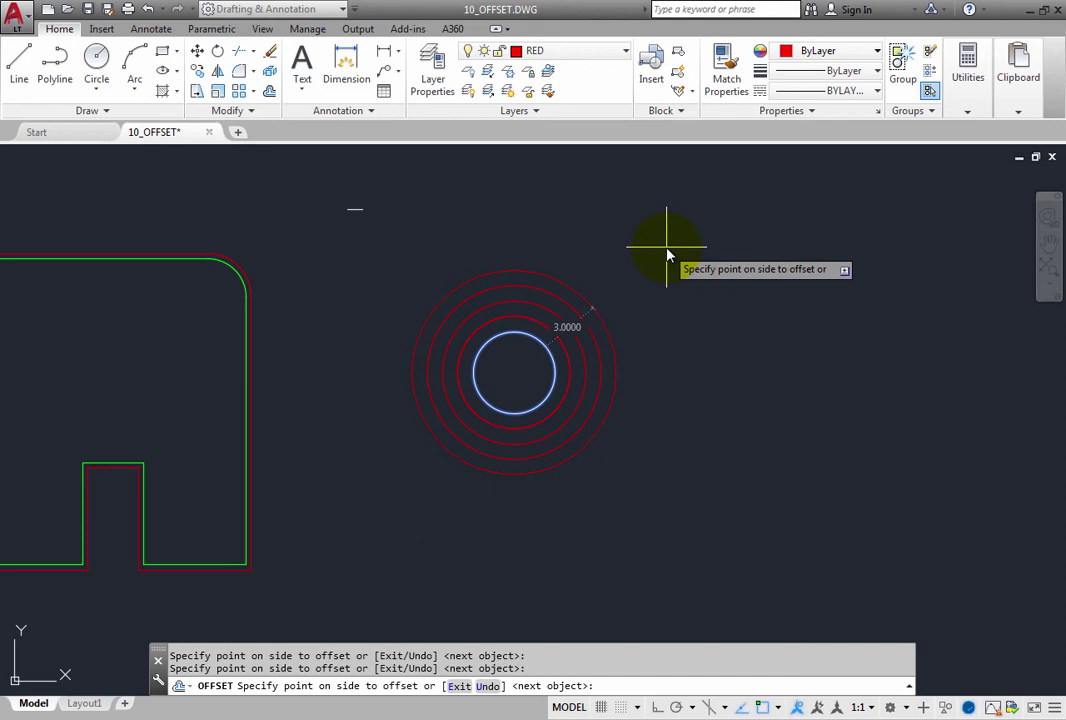
click(666, 240)
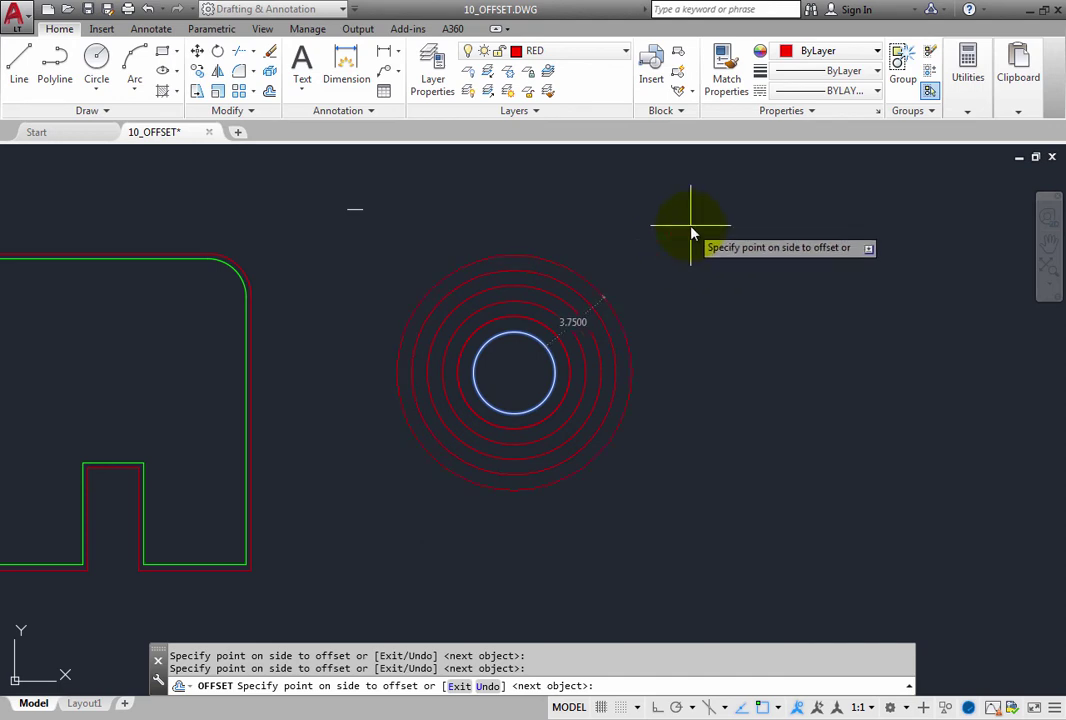
key(Return)
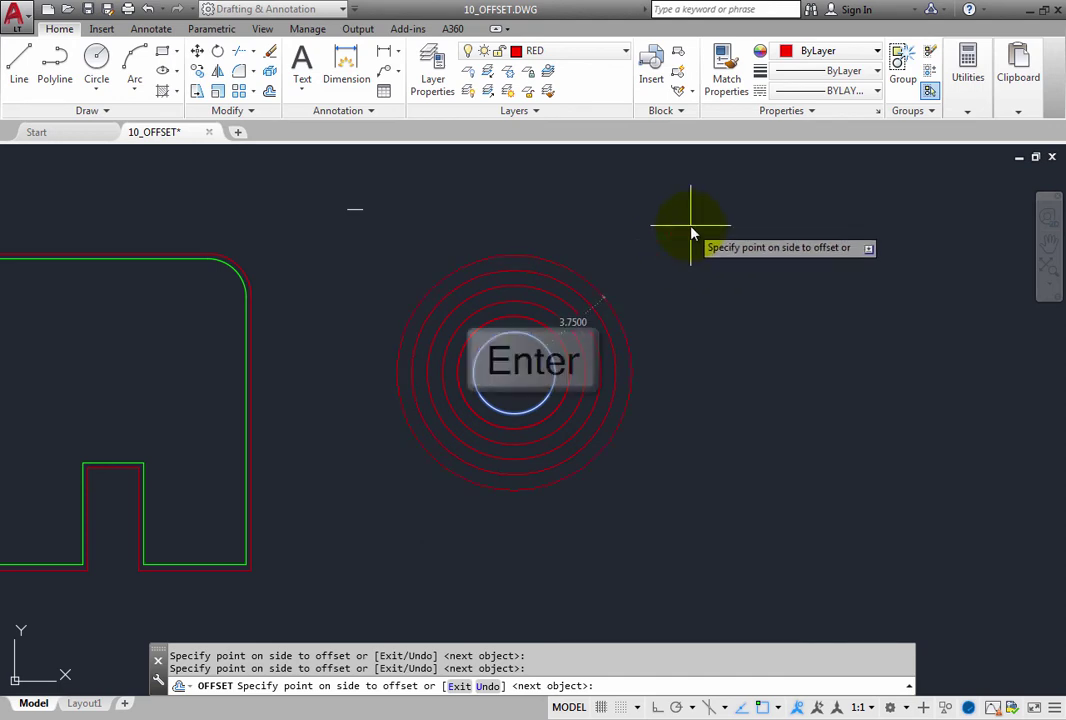
click(690, 233)
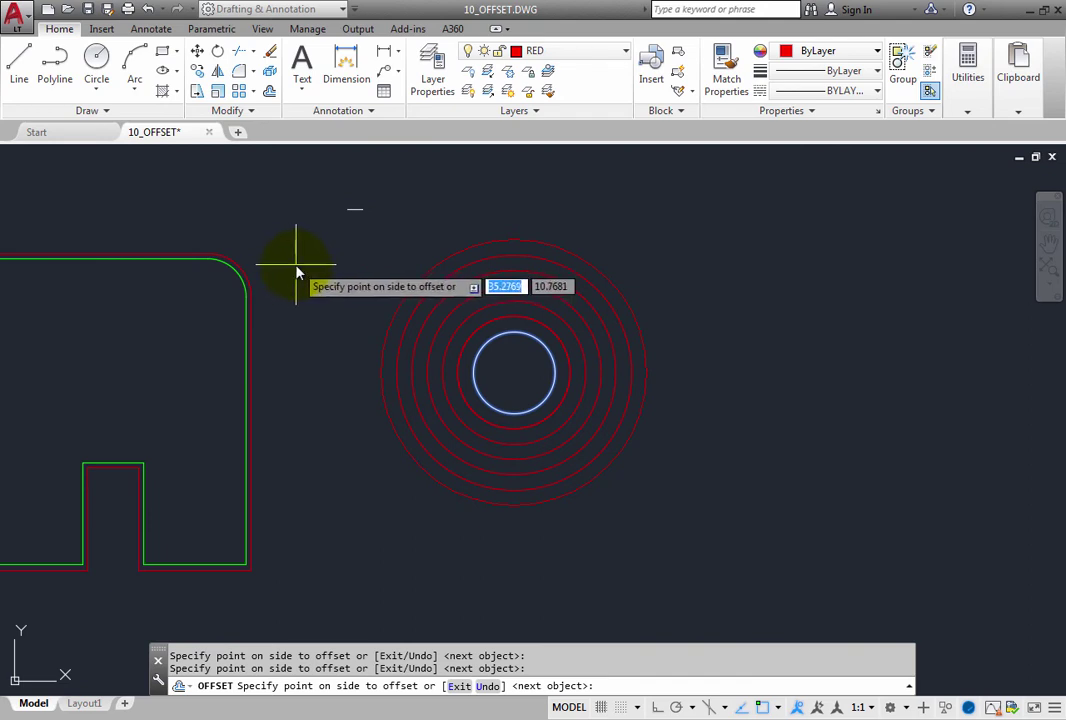
Offset the green outline outward by 0.75 as the next object and end the command
key(Return)
click(241, 284)
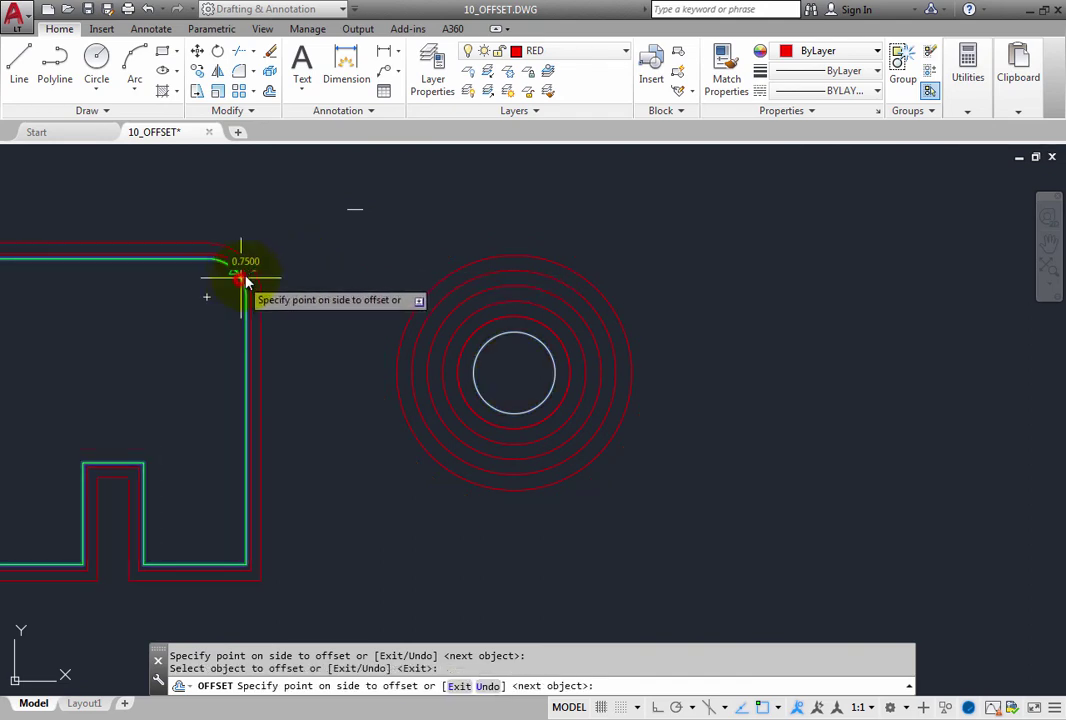
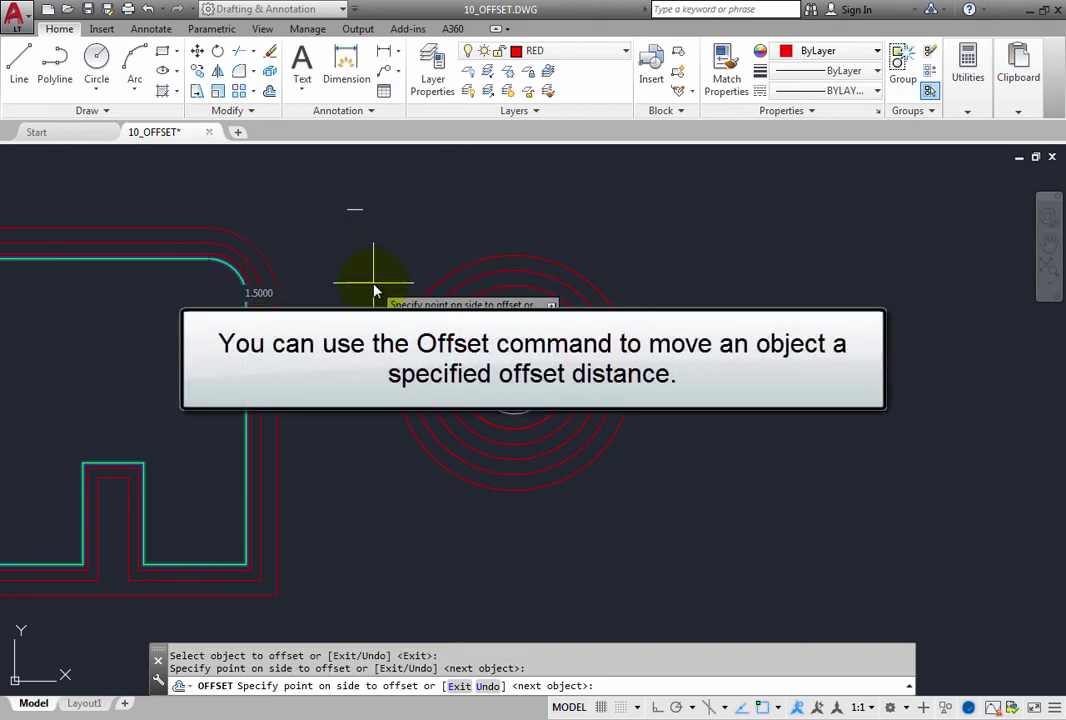
key(Escape)
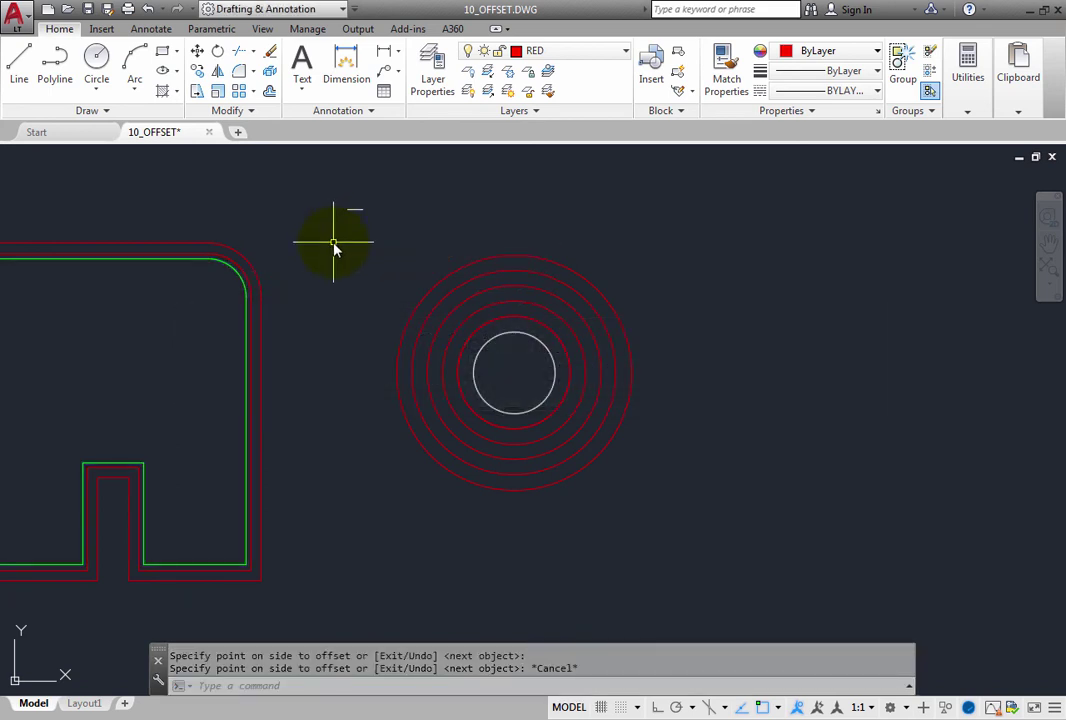
Restart Offset and set its Erase option to Yes so that source objects are erased after offsetting
click(271, 92)
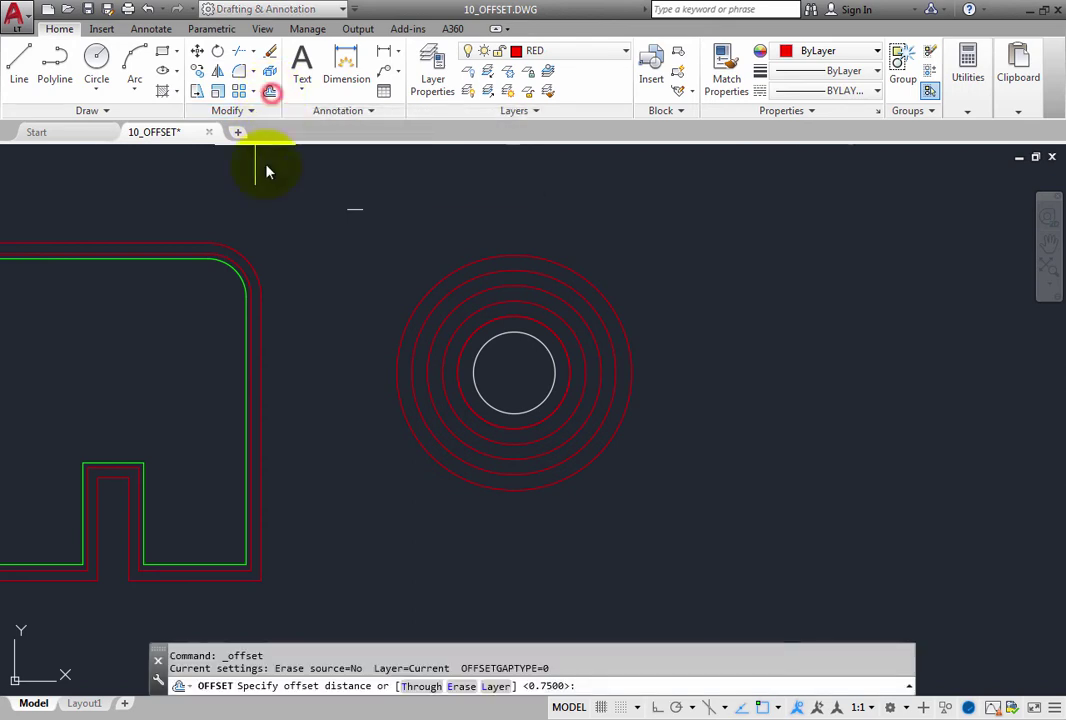
right_click(298, 258)
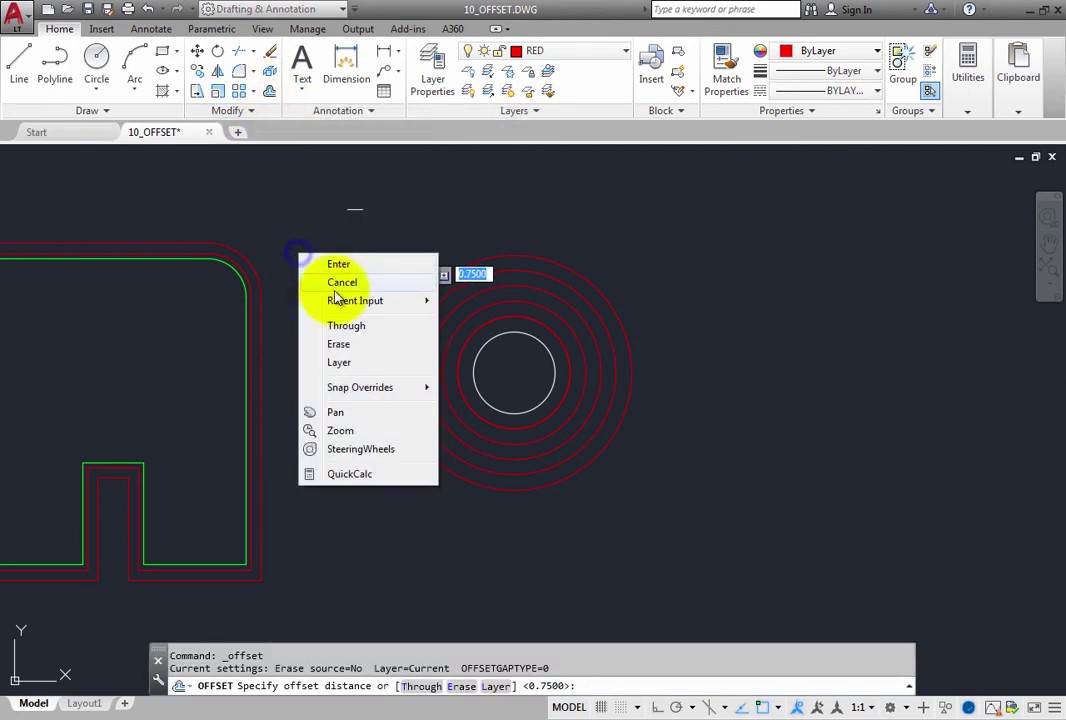
click(347, 350)
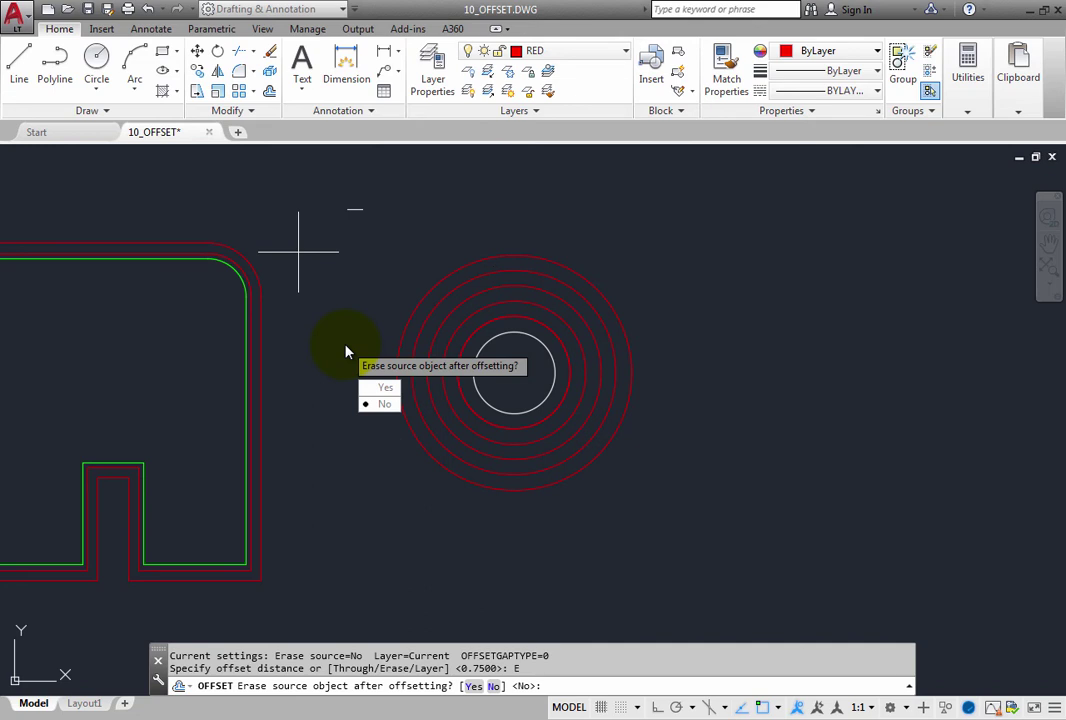
click(385, 390)
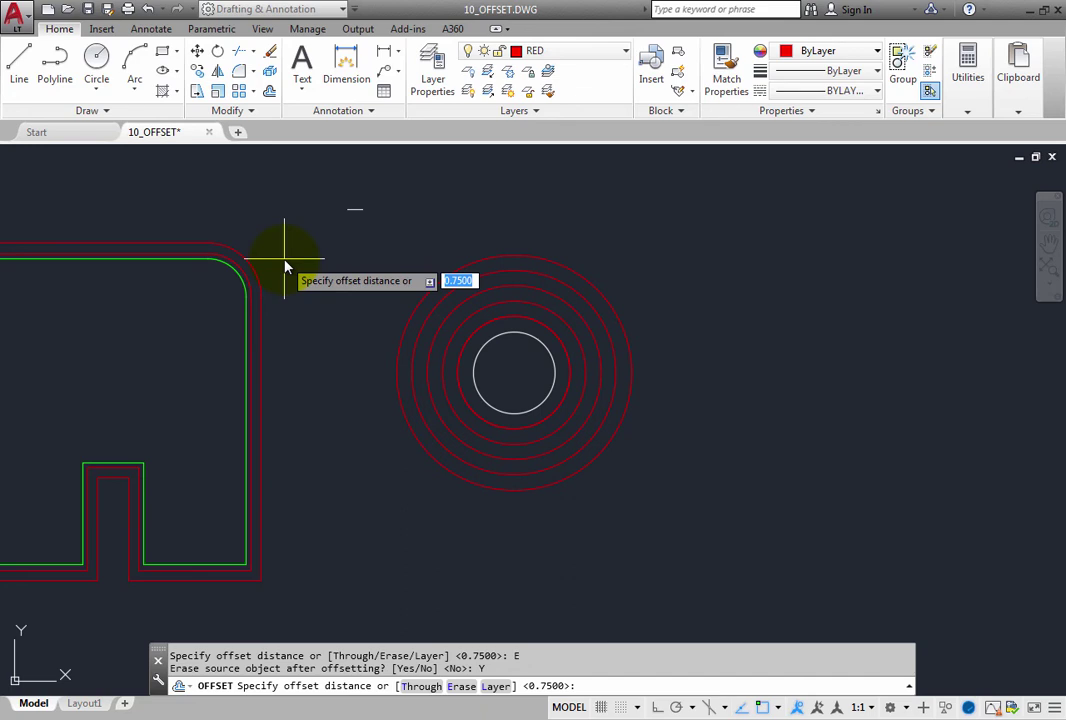
Offset the outermost red circle outward by 0.75, replacing the source circle, and end the command
key(Return)
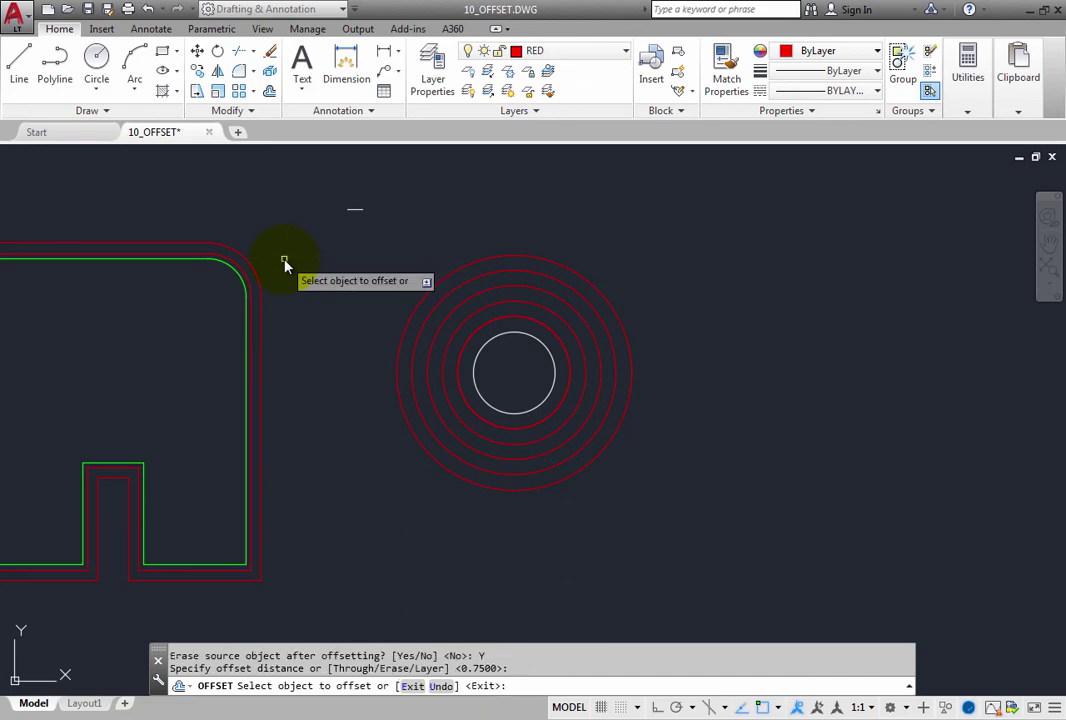
click(494, 258)
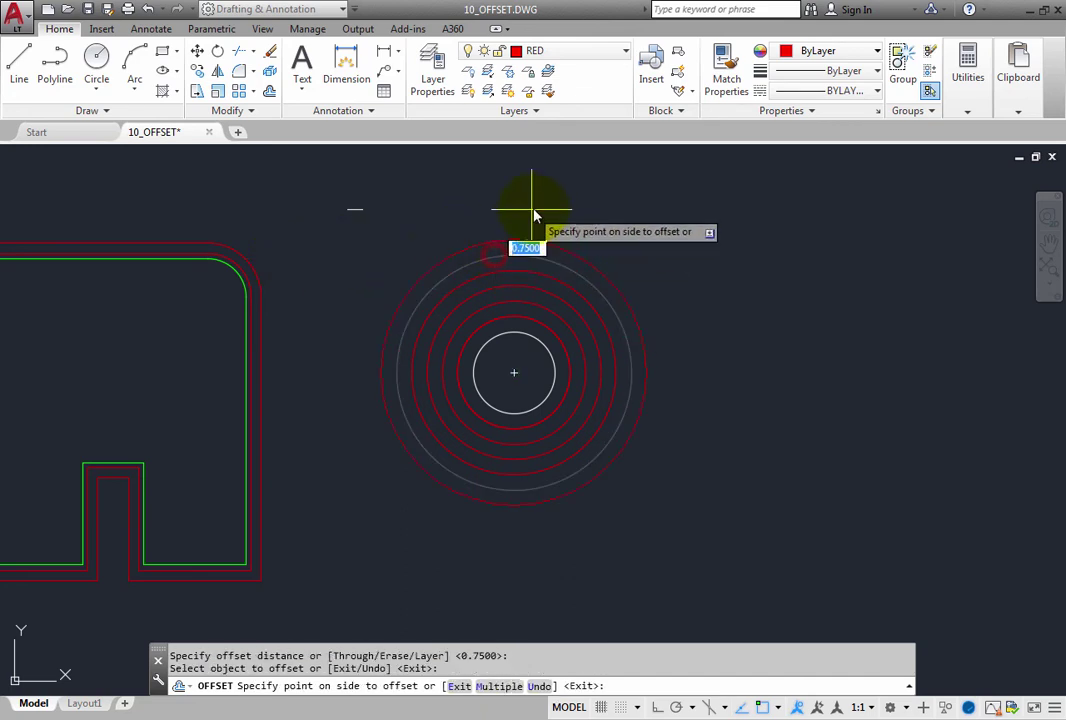
click(635, 192)
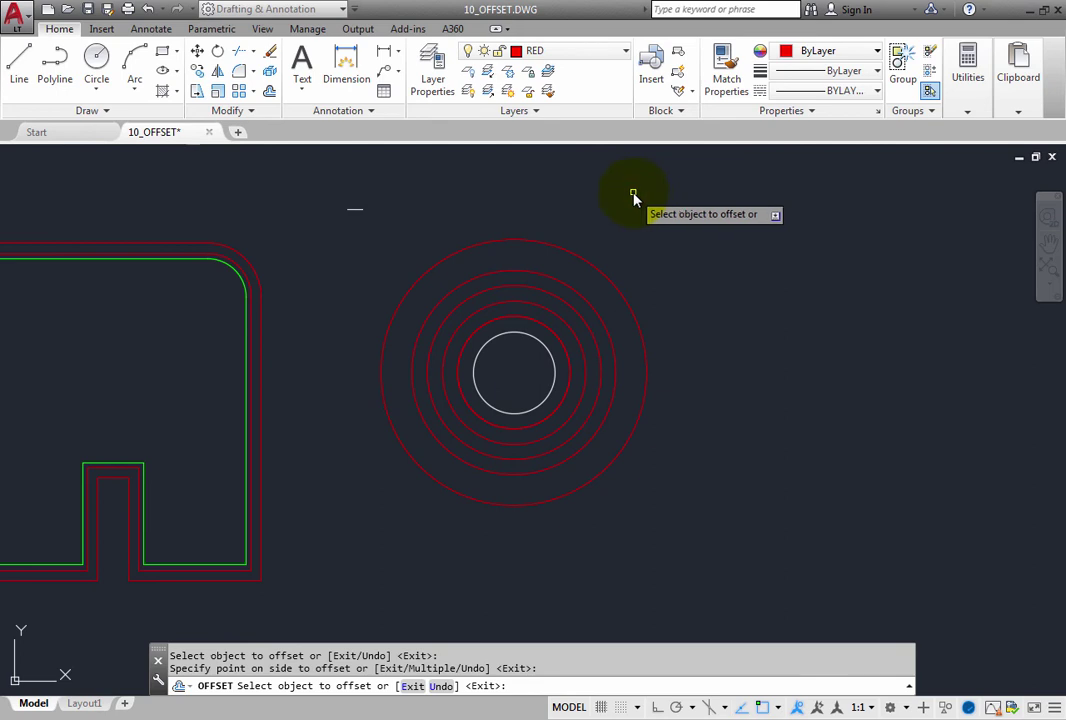
key(Return)
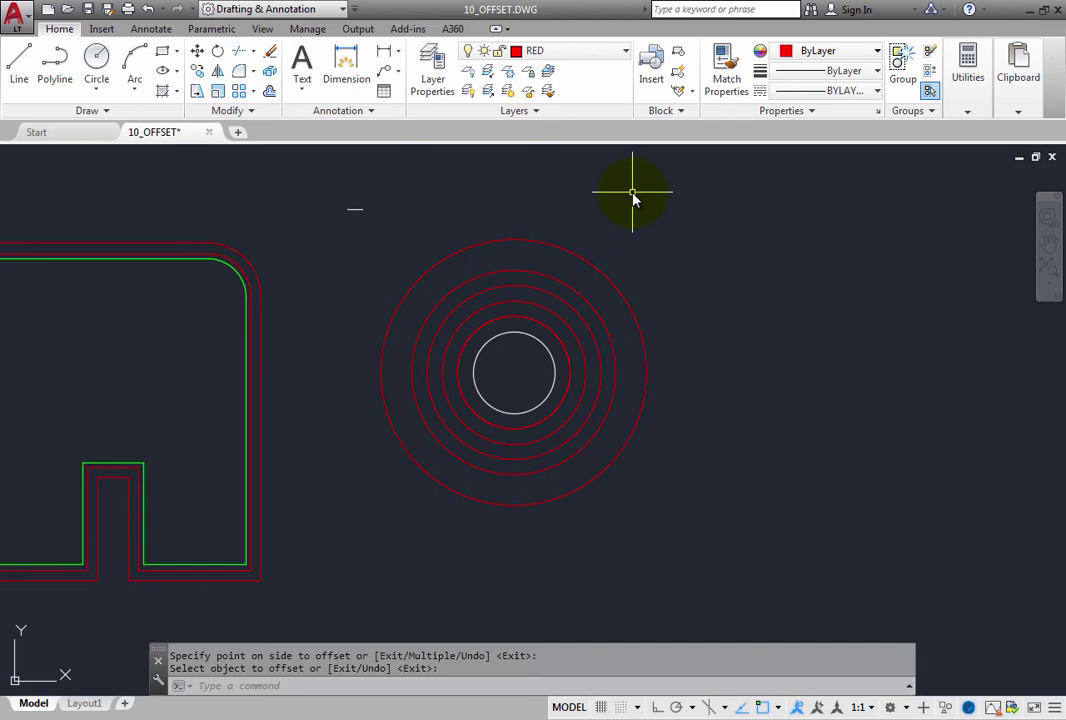
Restart Offset and set its Erase option to No so that source objects are kept
click(267, 91)
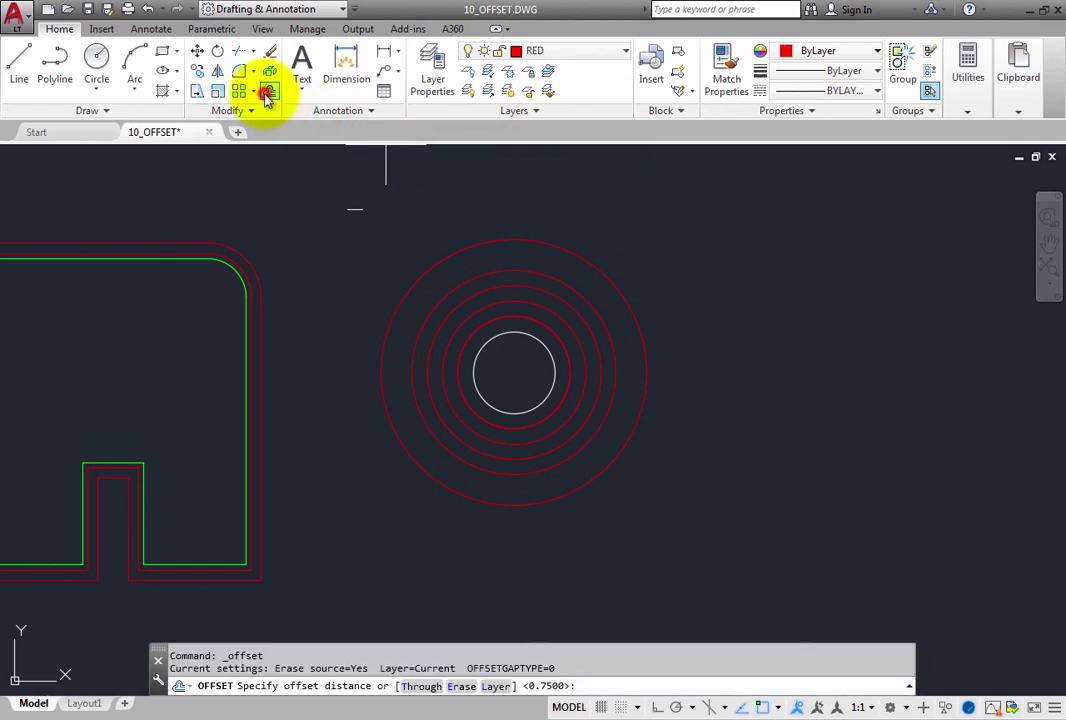
right_click(305, 296)
click(345, 381)
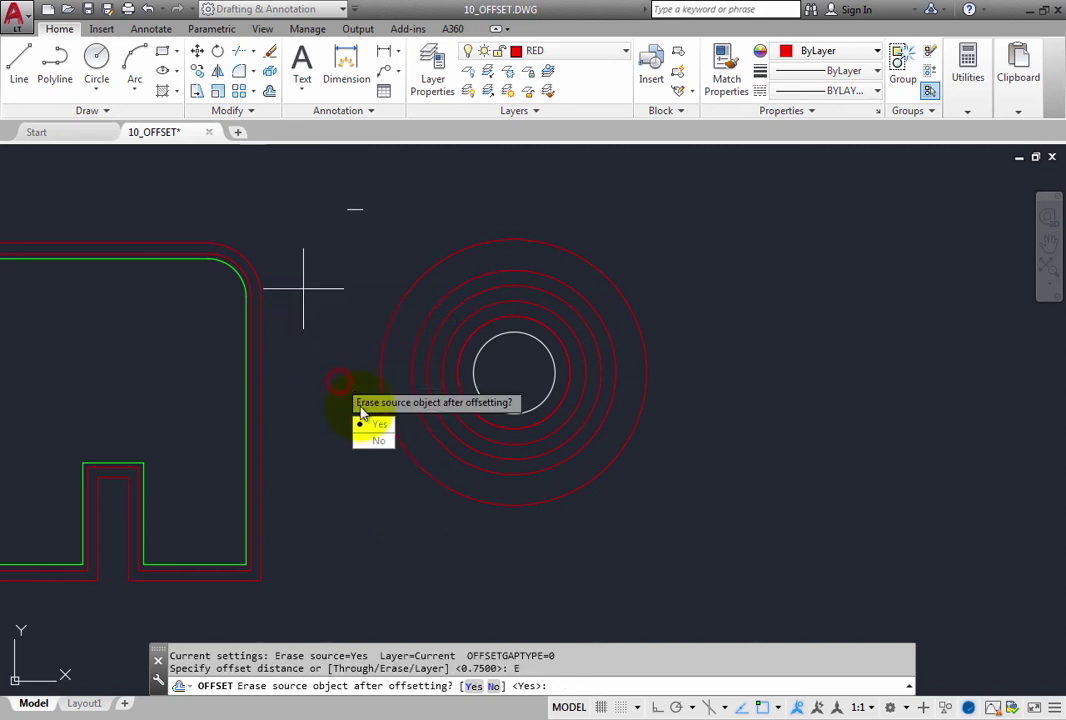
click(376, 440)
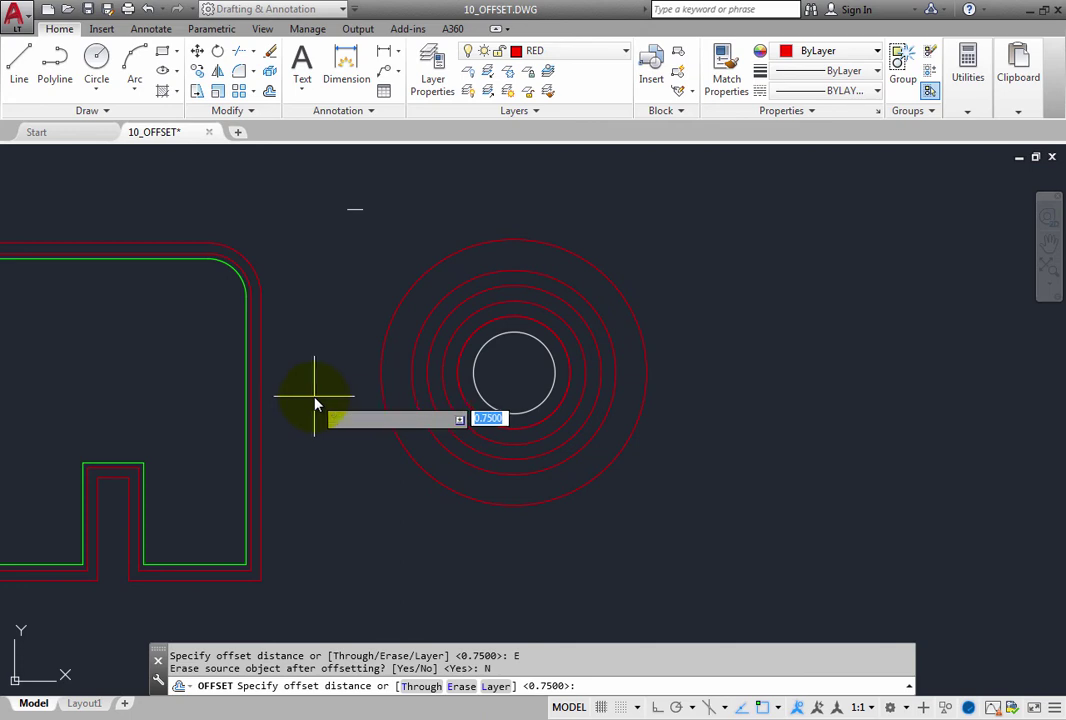
Use the Through option to offset the outermost red circle through the right endpoint of the short white line
right_click(291, 378)
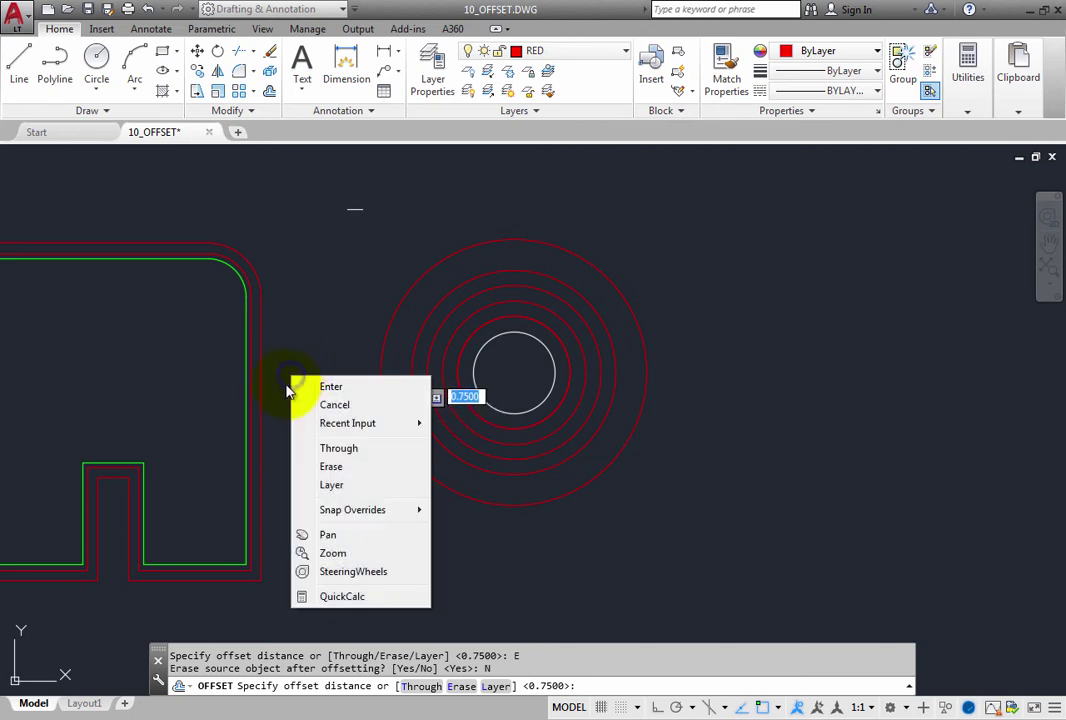
click(333, 449)
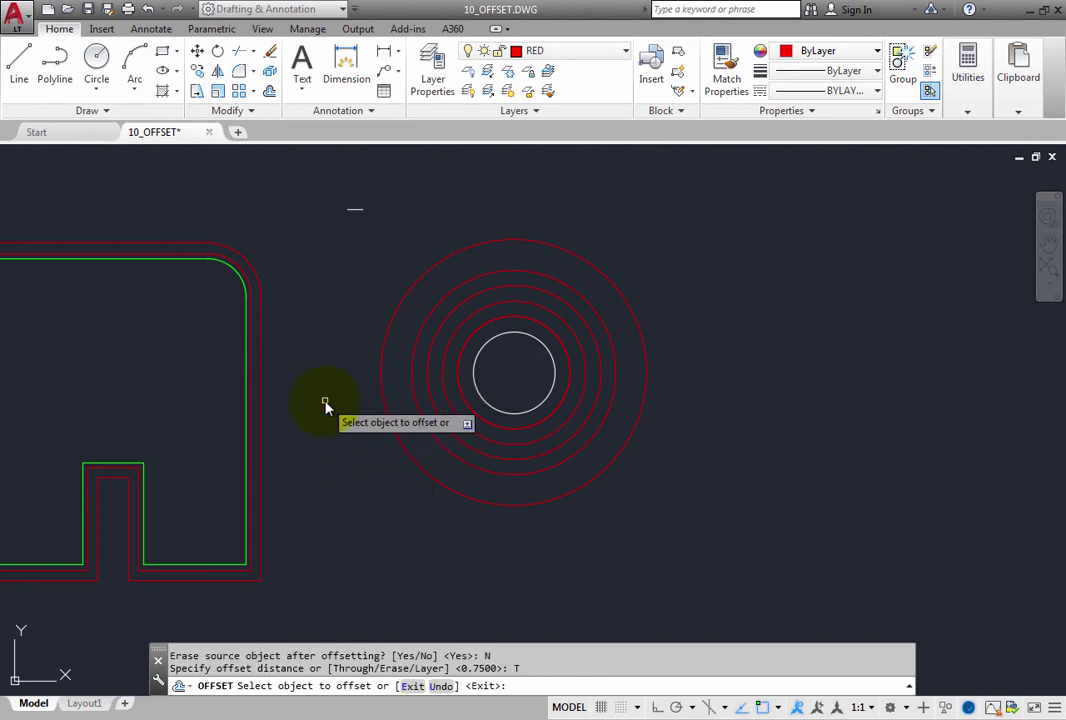
click(456, 259)
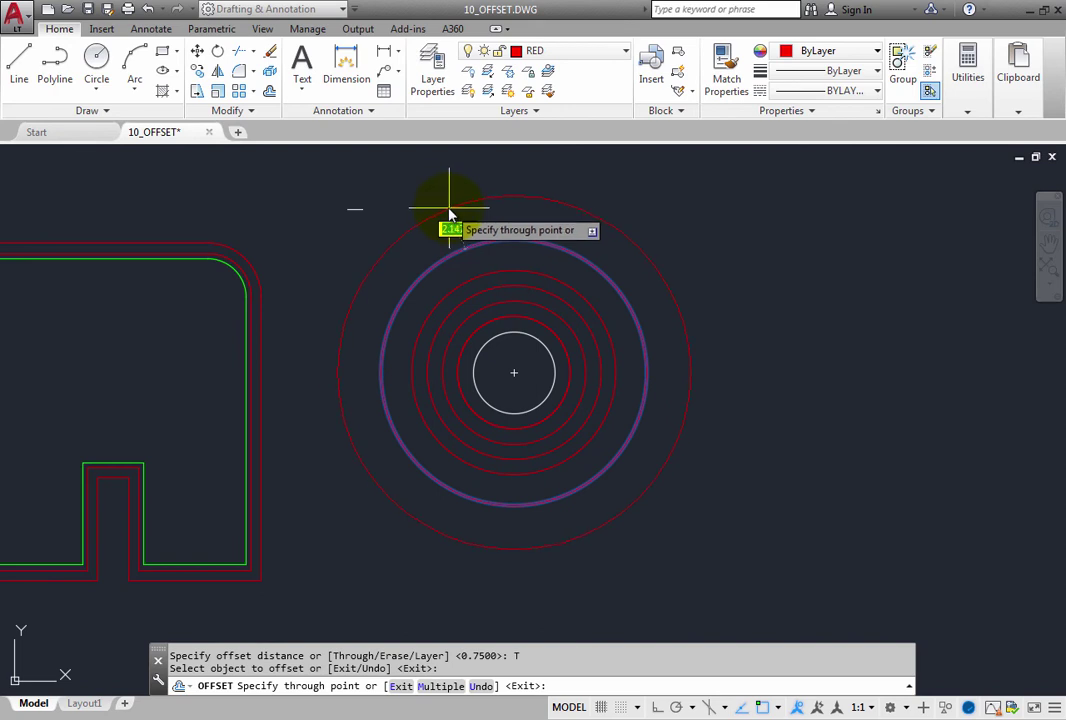
click(363, 211)
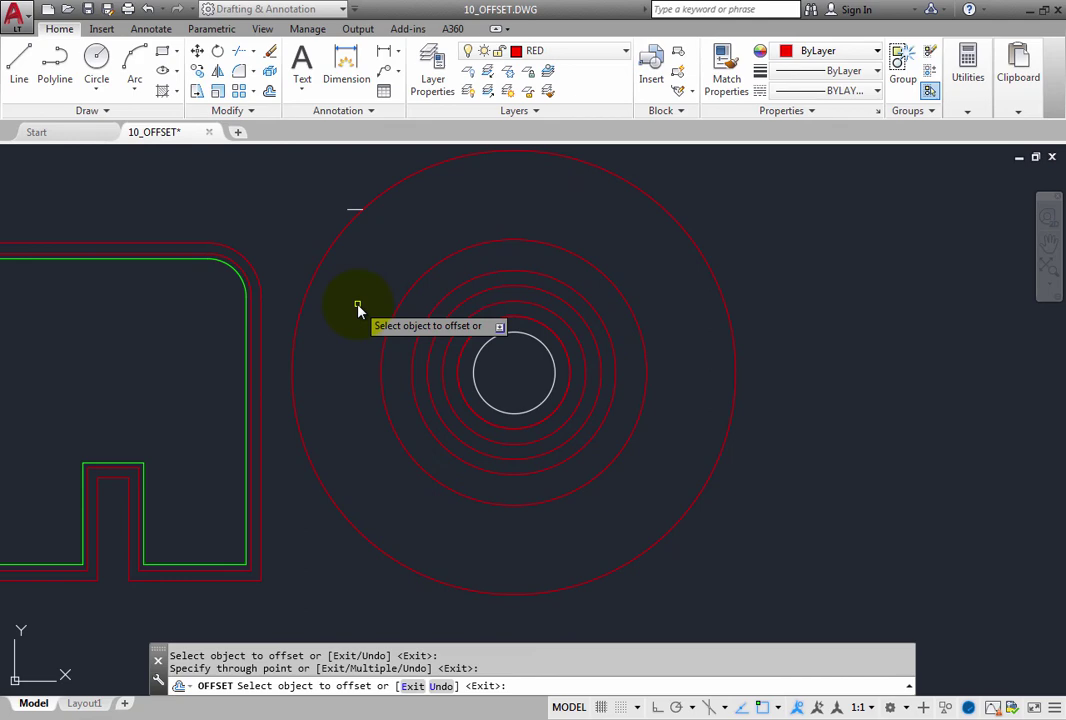
key(Escape)
Start the Line command in an empty area of the drawing and make the green OBJE... layer current
key(ctrl+z)
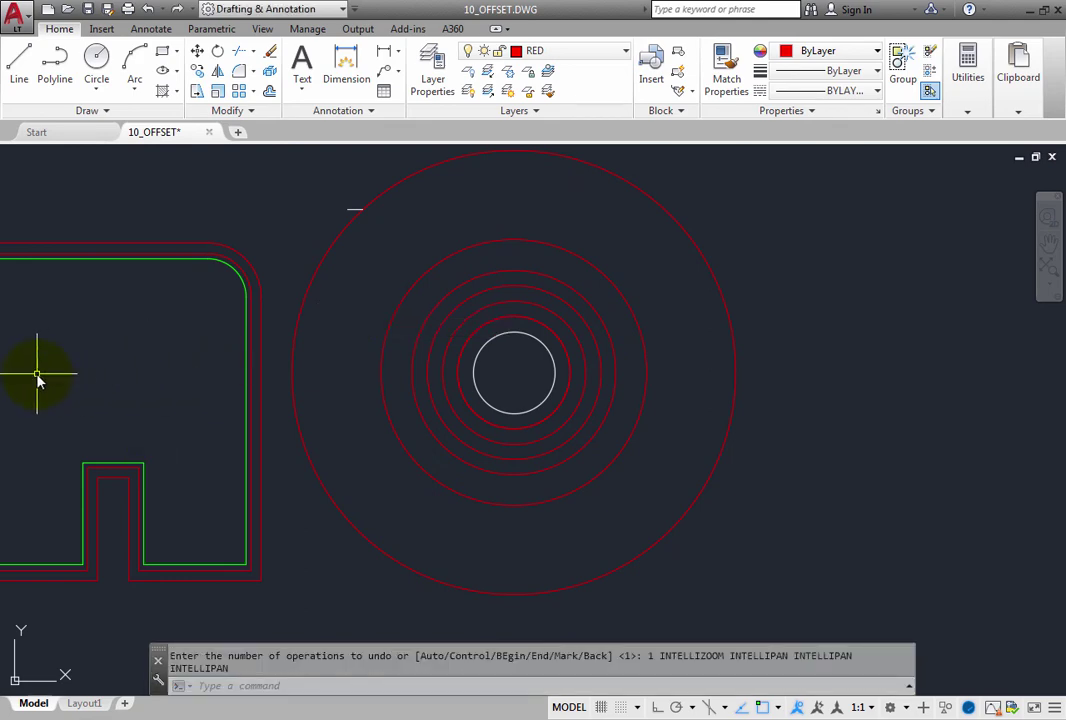
mouse_move(38, 374)
middle_down()
mouse_move(275, 378)
mouse_move(440, 350)
middle_up()
middle_drag(60, 362, 918, 357)
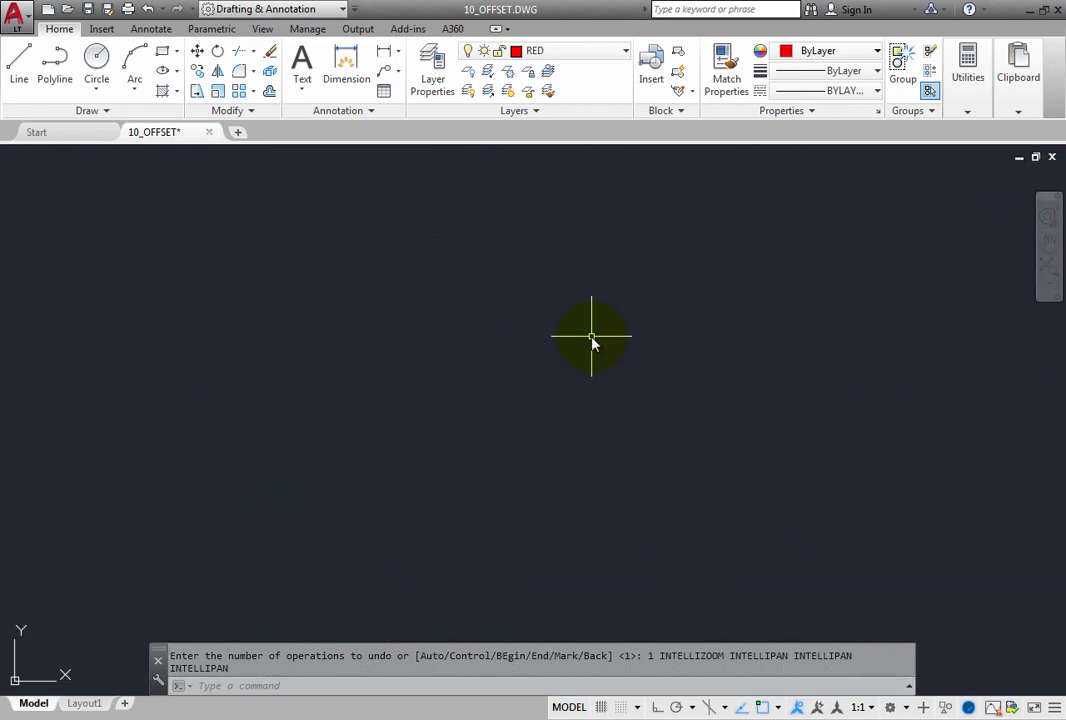
click(20, 68)
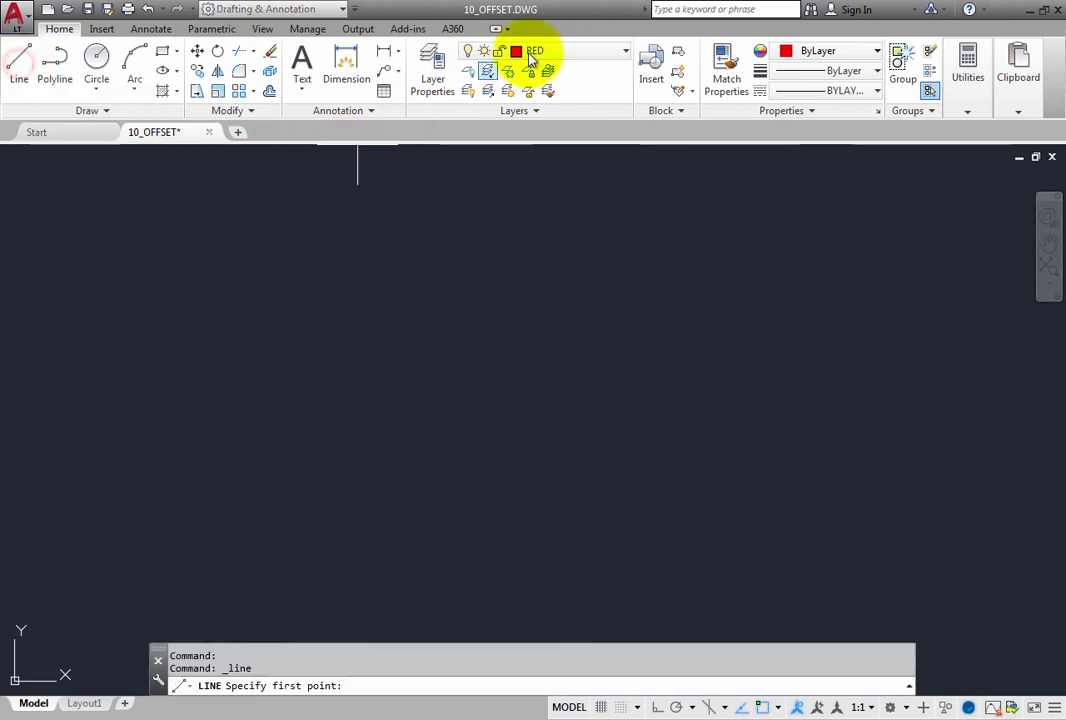
click(567, 50)
click(558, 91)
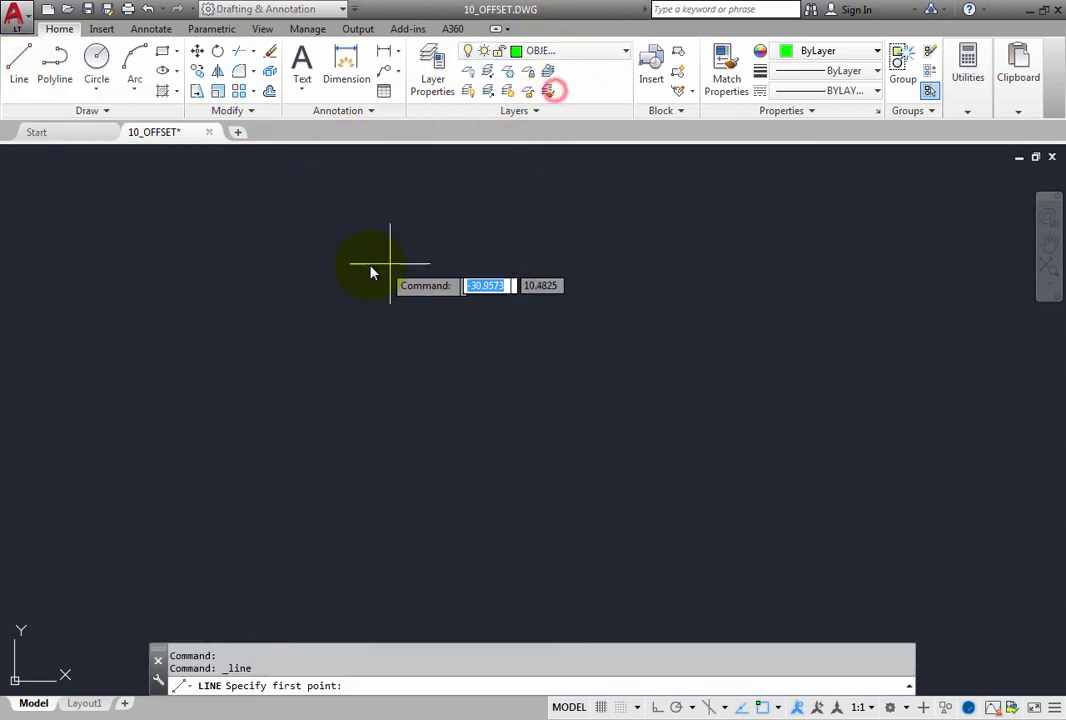
Draw a closed eight-sided outline of separate lines with a trapezoidal notch in its lower edge
click(252, 293)
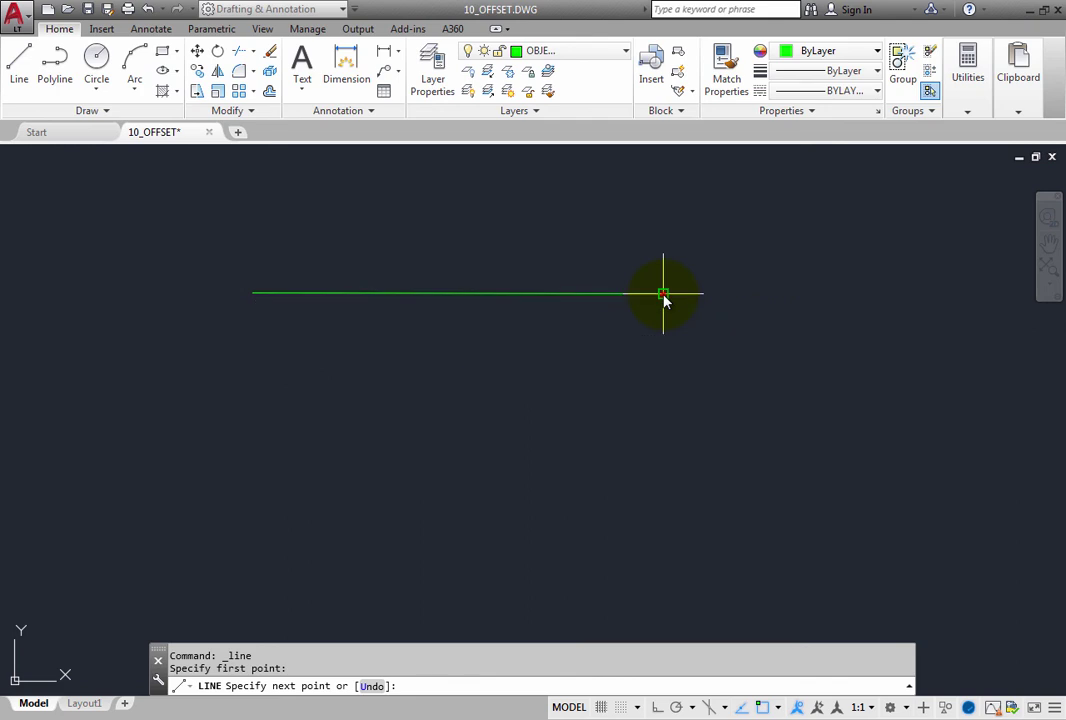
click(663, 293)
click(663, 495)
click(518, 493)
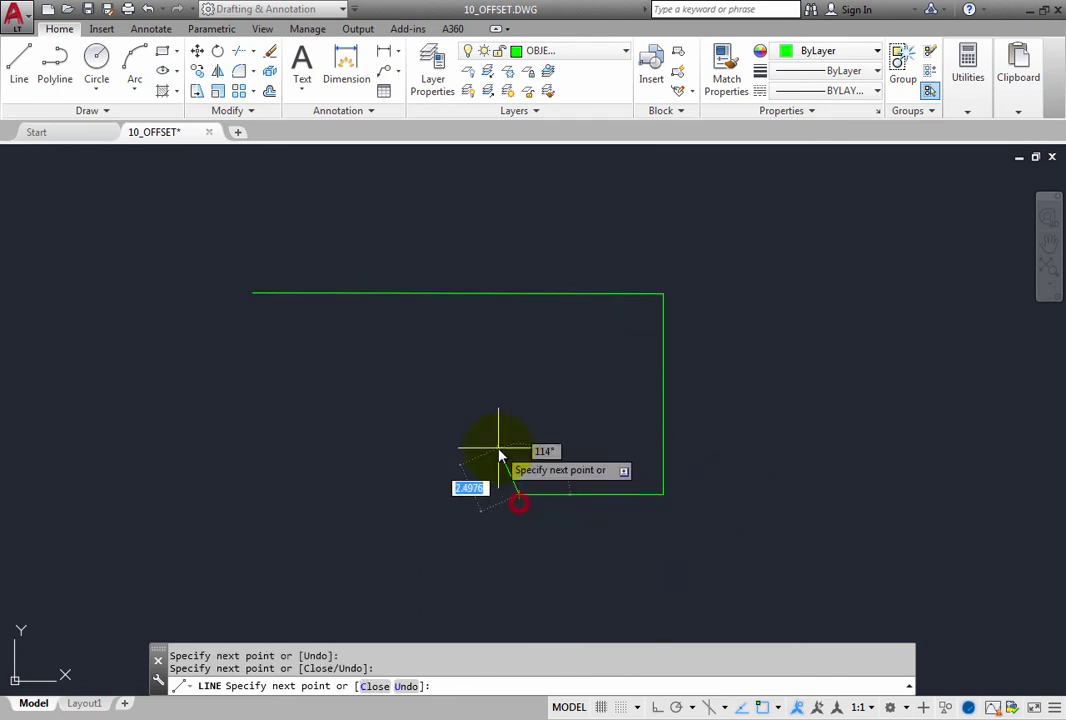
click(396, 428)
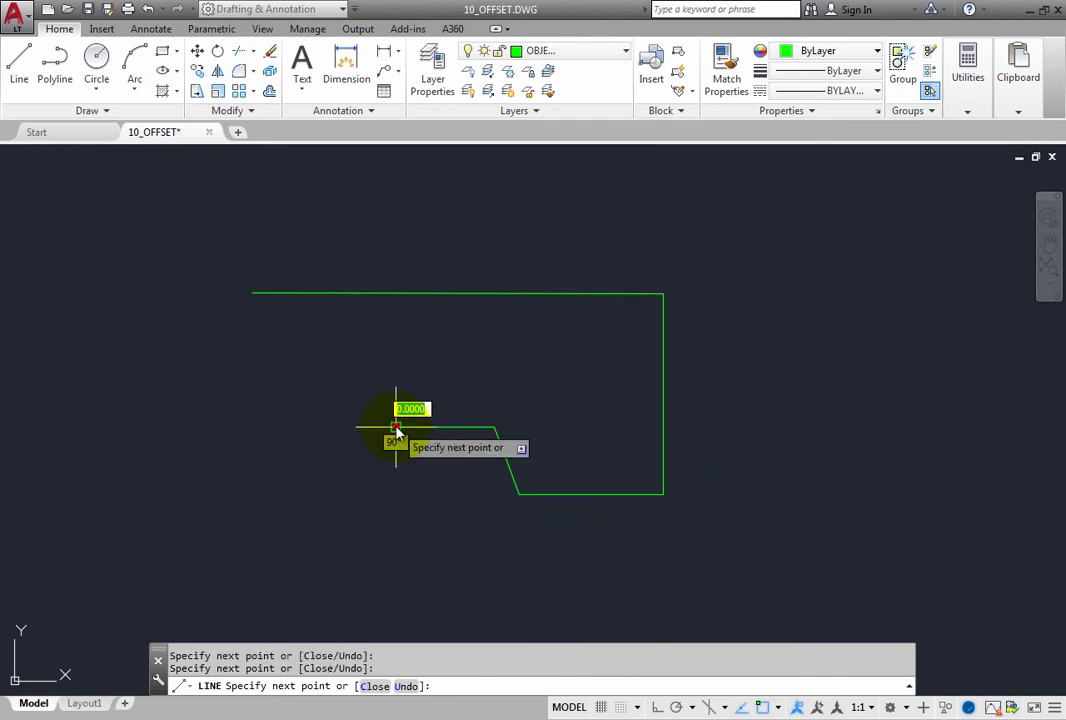
click(378, 513)
click(242, 512)
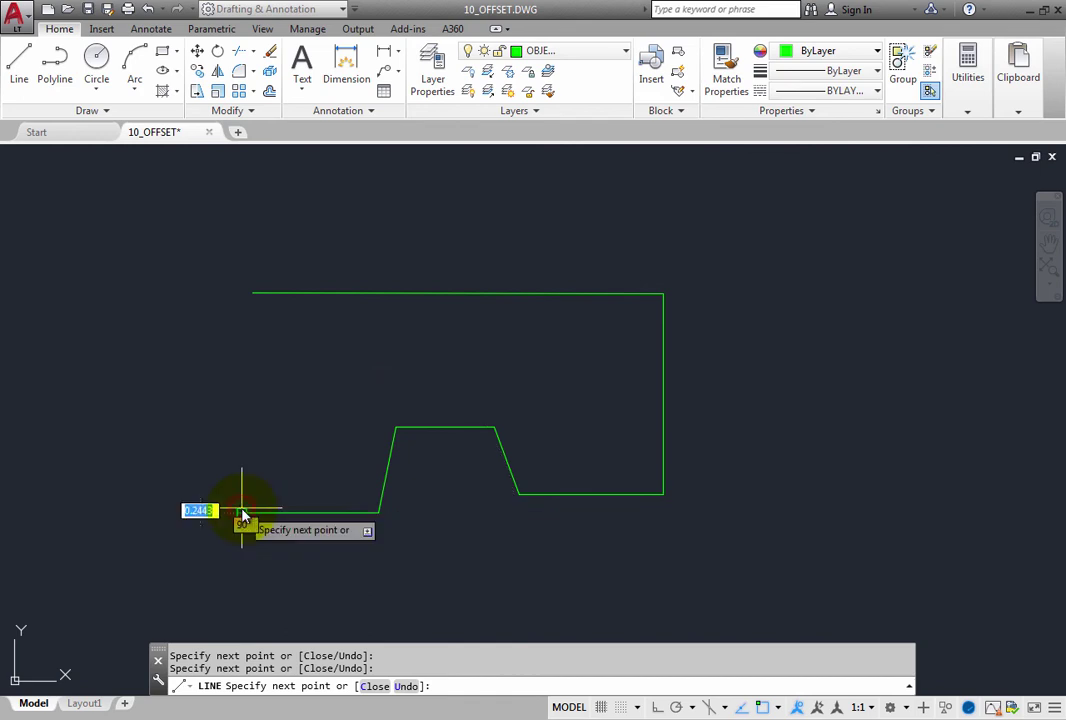
text(c)
key(Return)
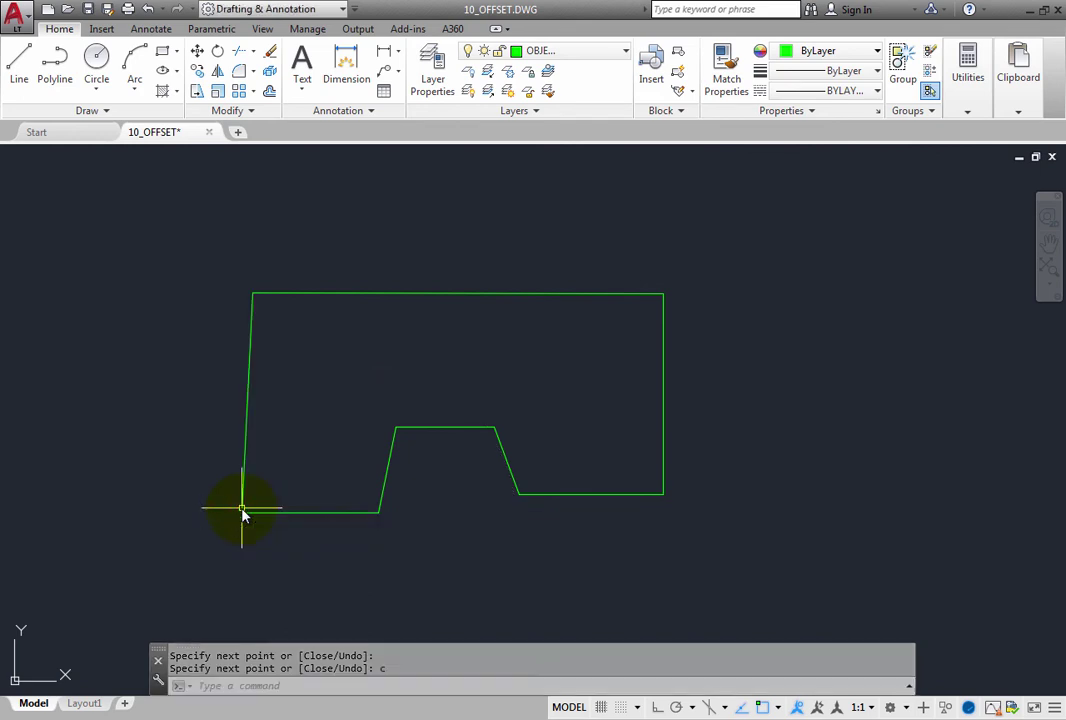
Offset the outline's top, right and lower-right lines outward individually by 0.75
click(269, 92)
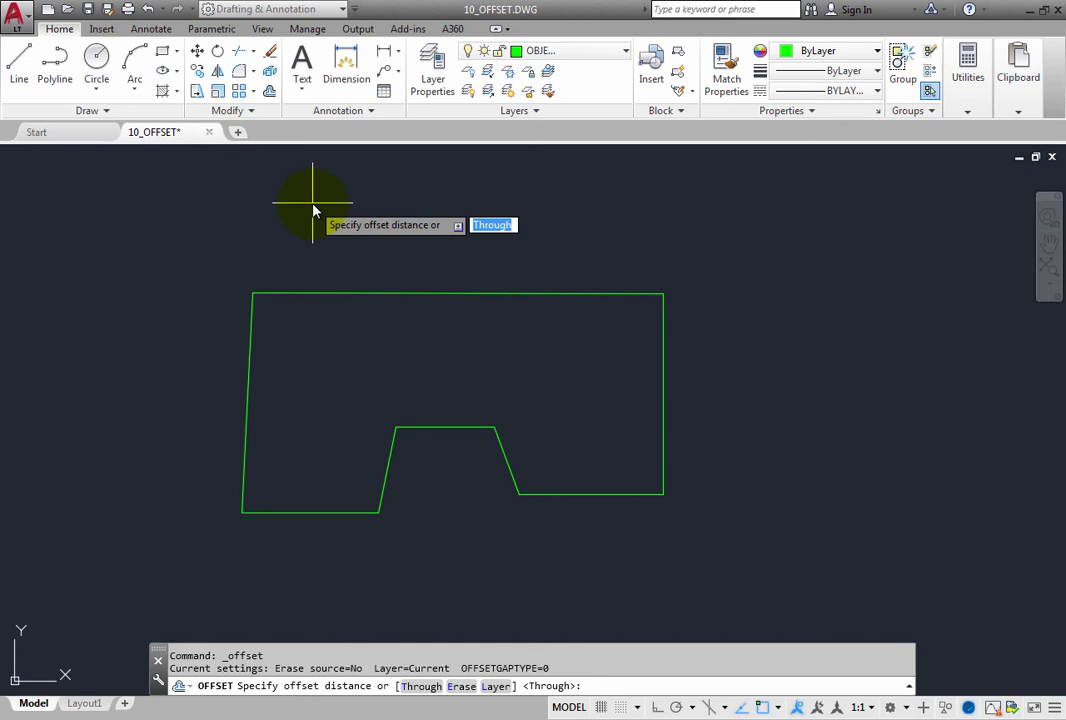
text(.75)
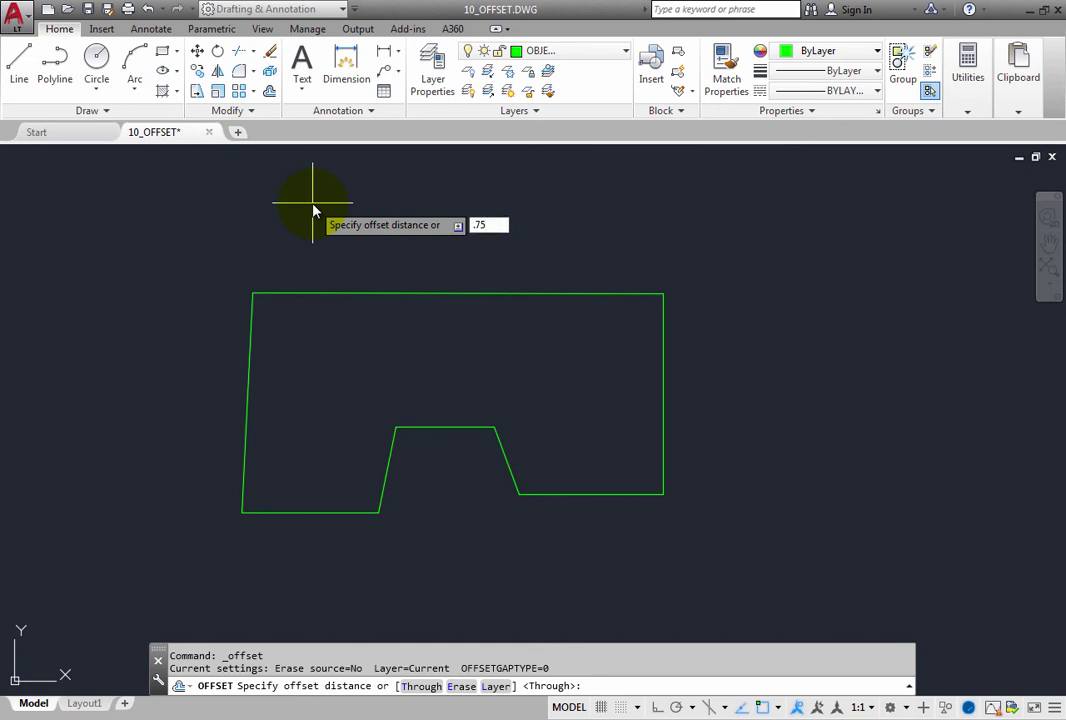
key(Return)
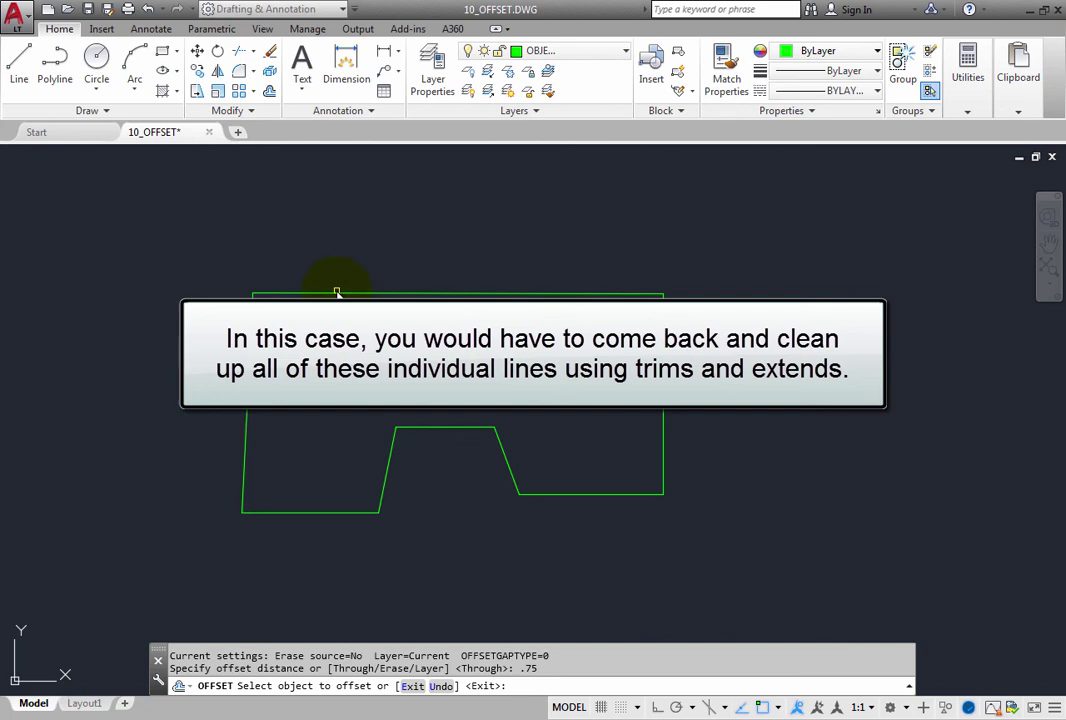
click(337, 292)
click(344, 257)
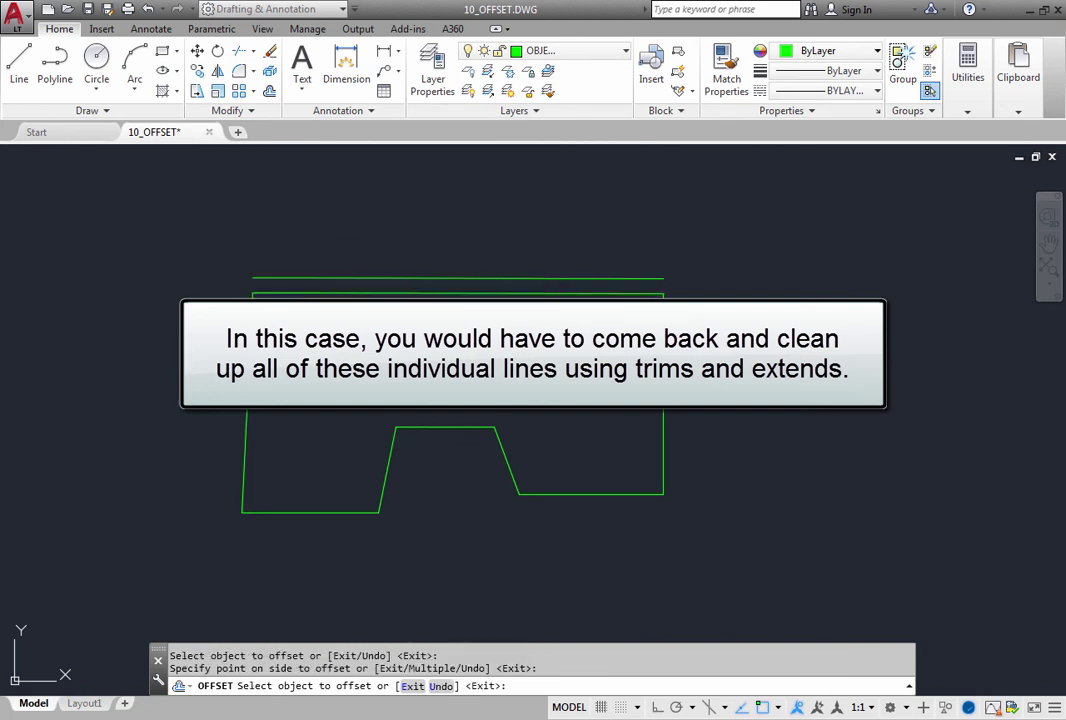
click(663, 450)
click(700, 450)
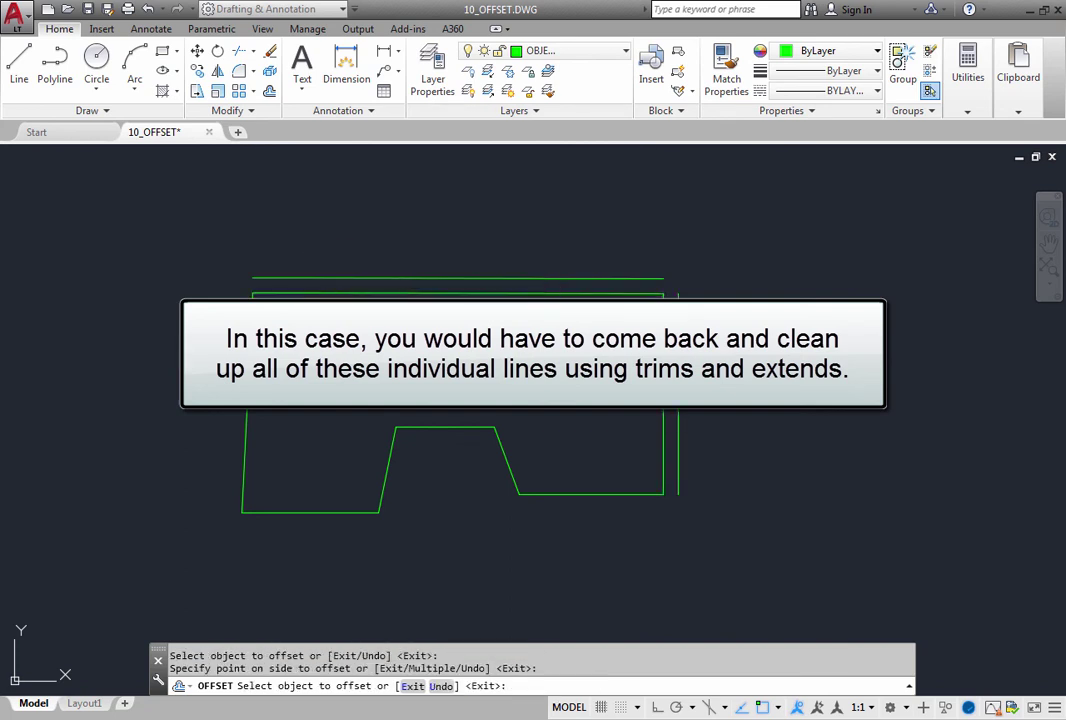
click(600, 494)
click(583, 528)
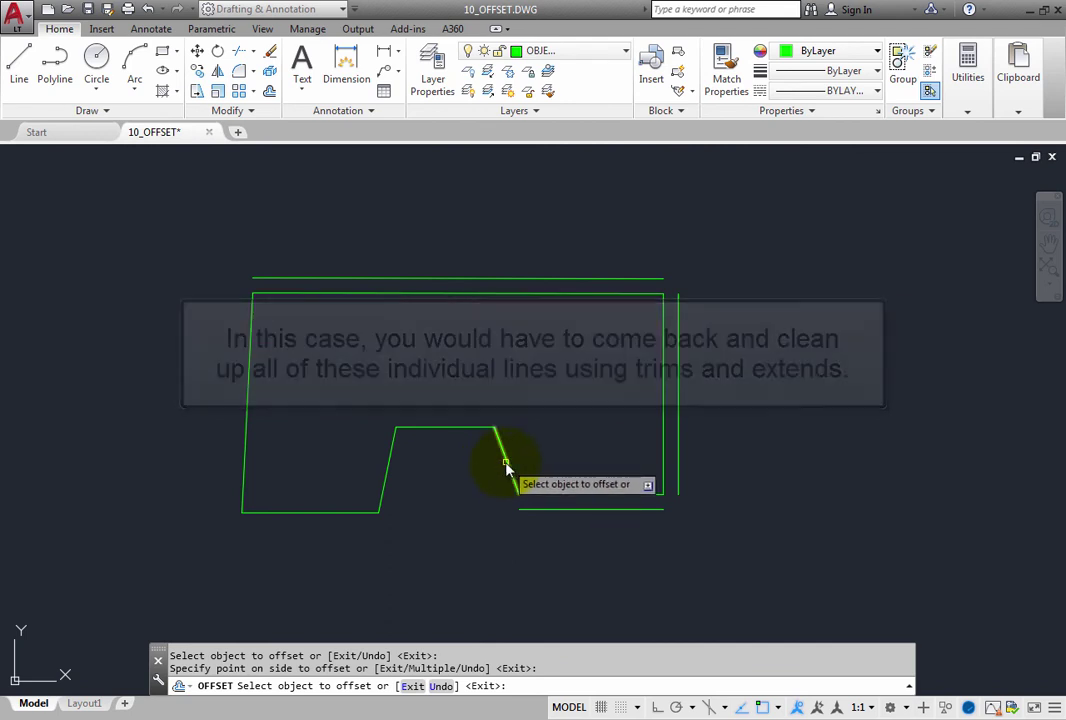
Offset the three lines of the trapezoidal notch by 0.75 toward the notch opening
click(507, 467)
click(478, 468)
click(449, 429)
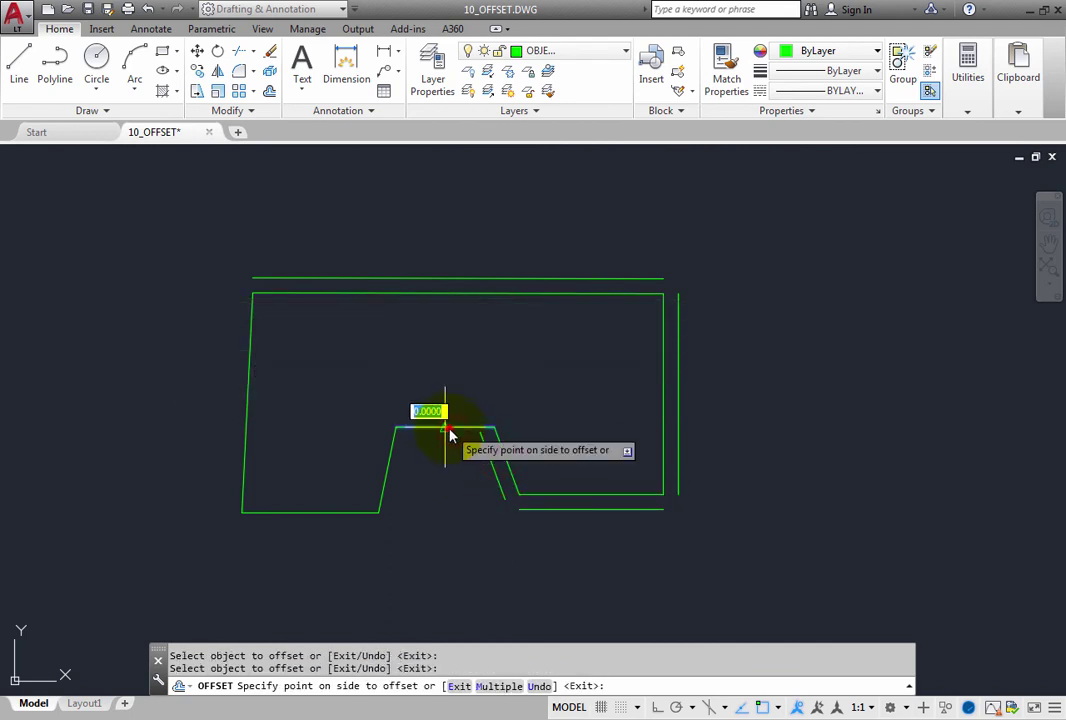
click(432, 482)
click(388, 482)
click(429, 491)
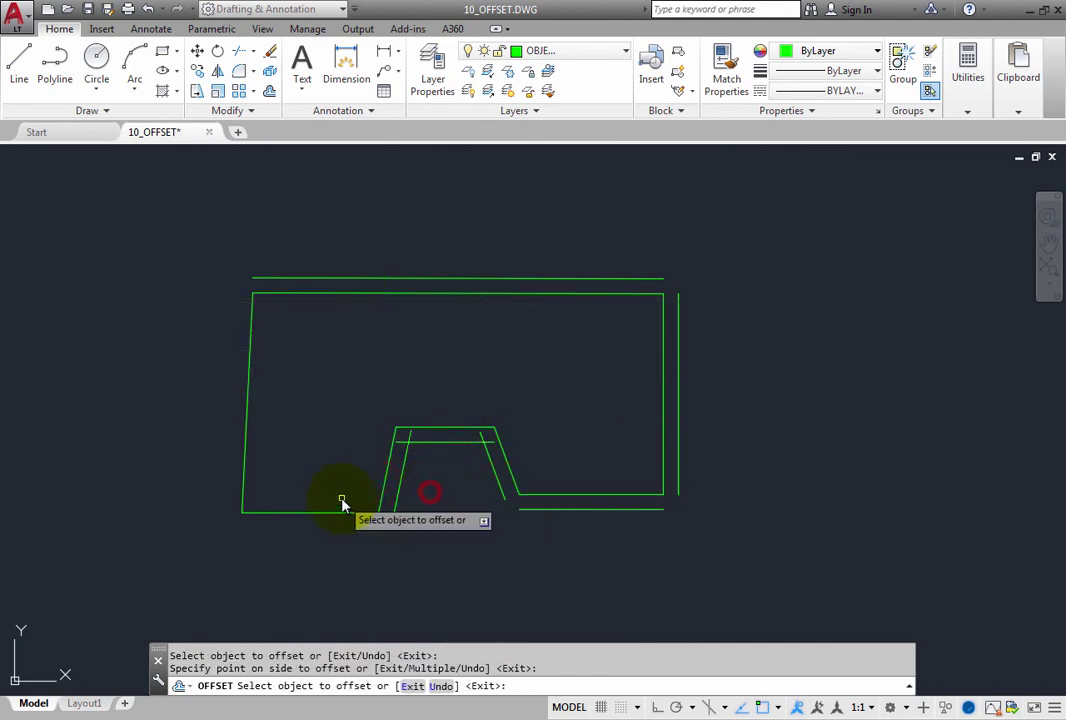
Offset the lower-left and left lines outward by 0.75, end the command, and undo the whole group of individual offsets
click(342, 512)
click(344, 520)
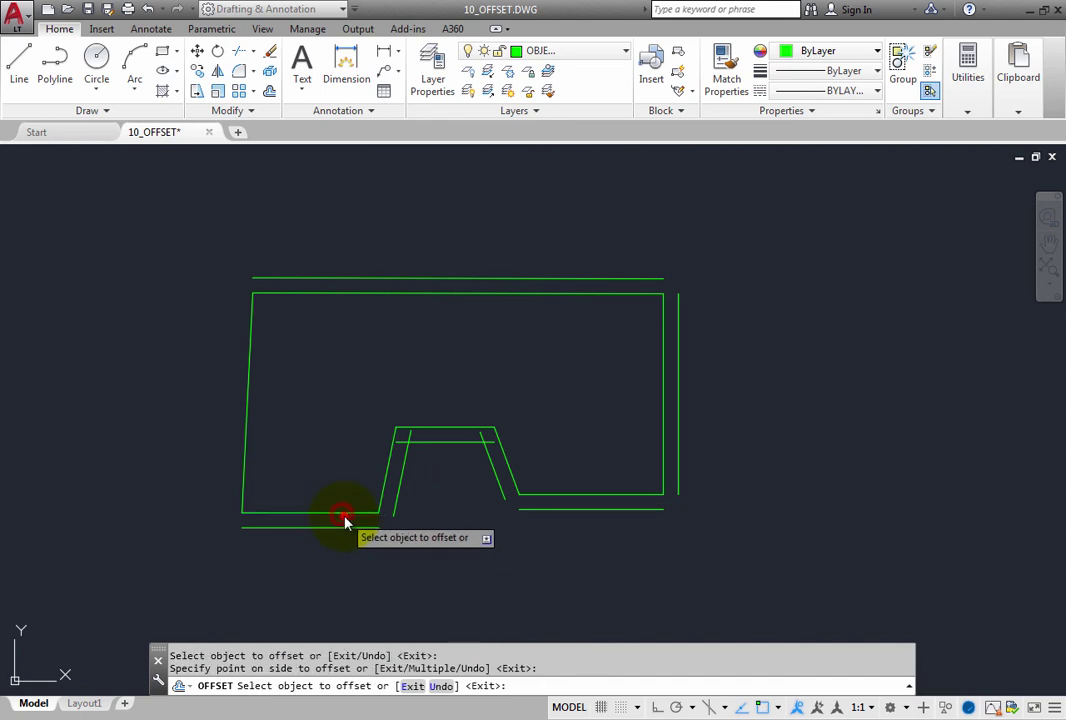
click(247, 492)
click(145, 463)
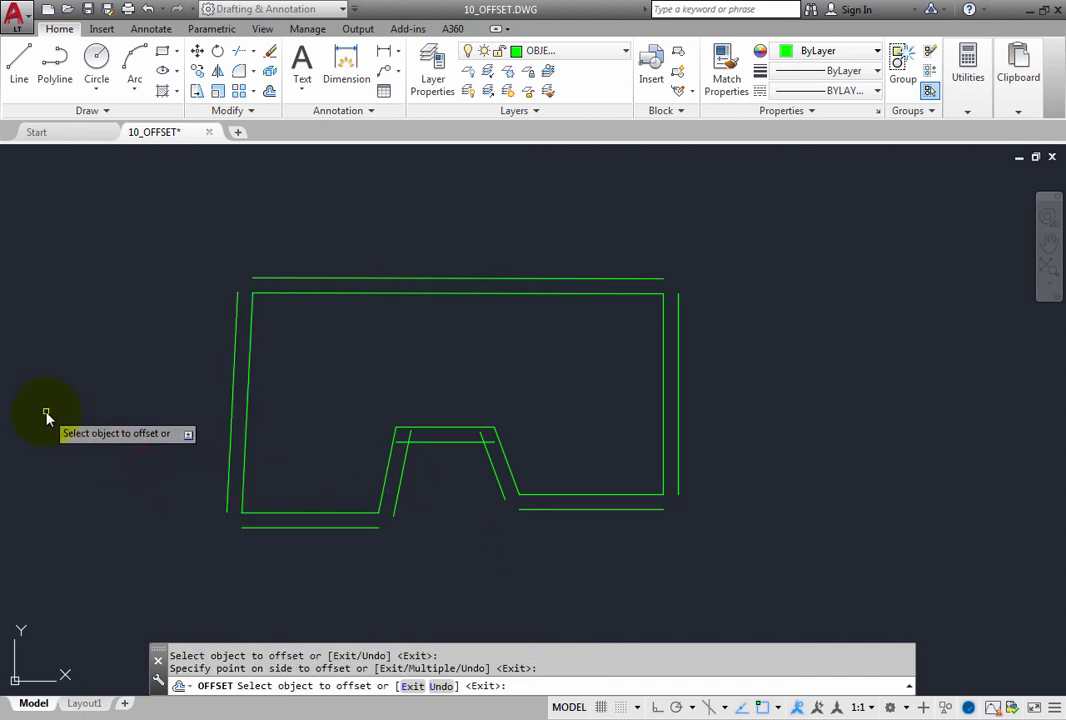
key(Return)
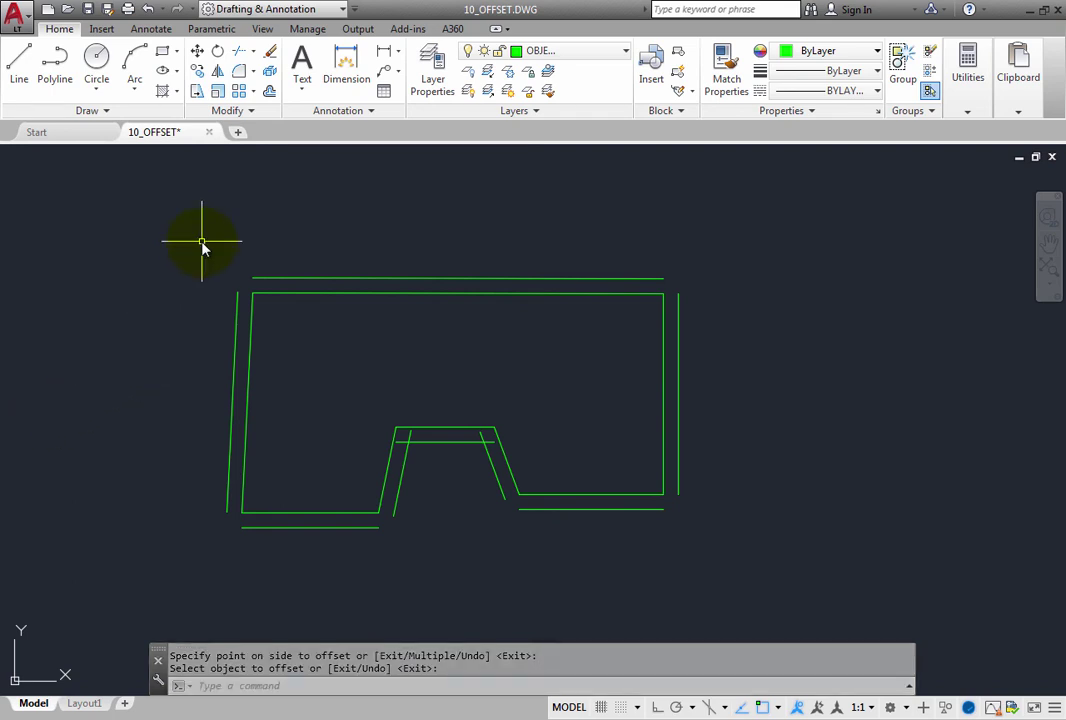
click(148, 10)
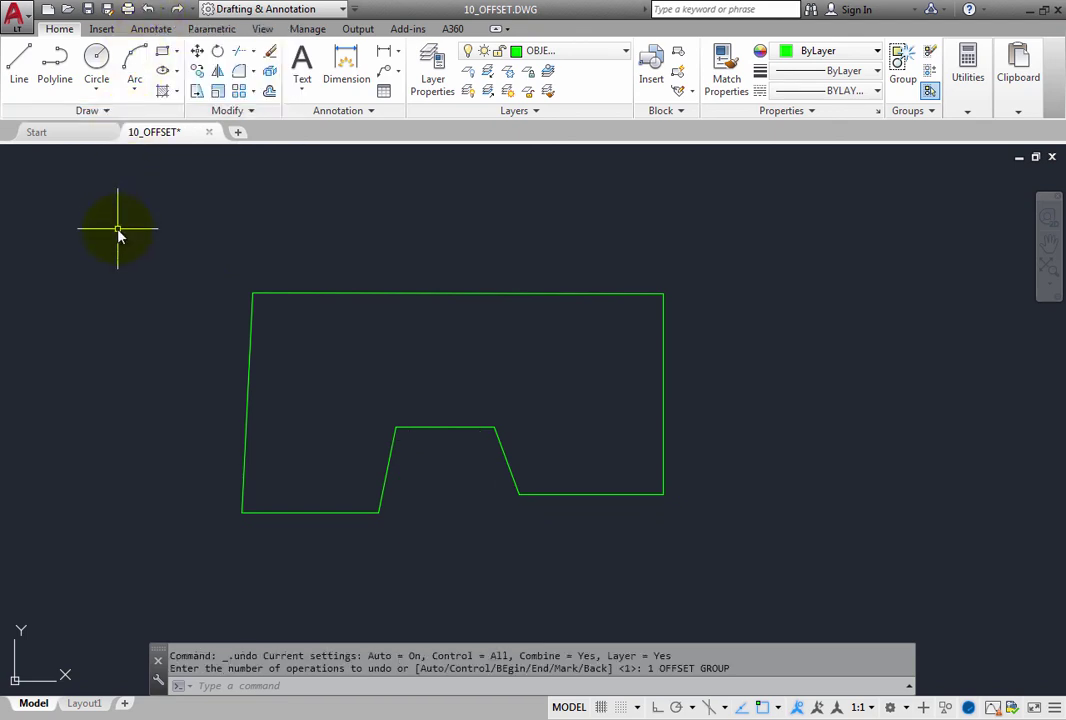
Use Edit Polyline on the outline's left slanted line and convert it into a polyline
click(251, 111)
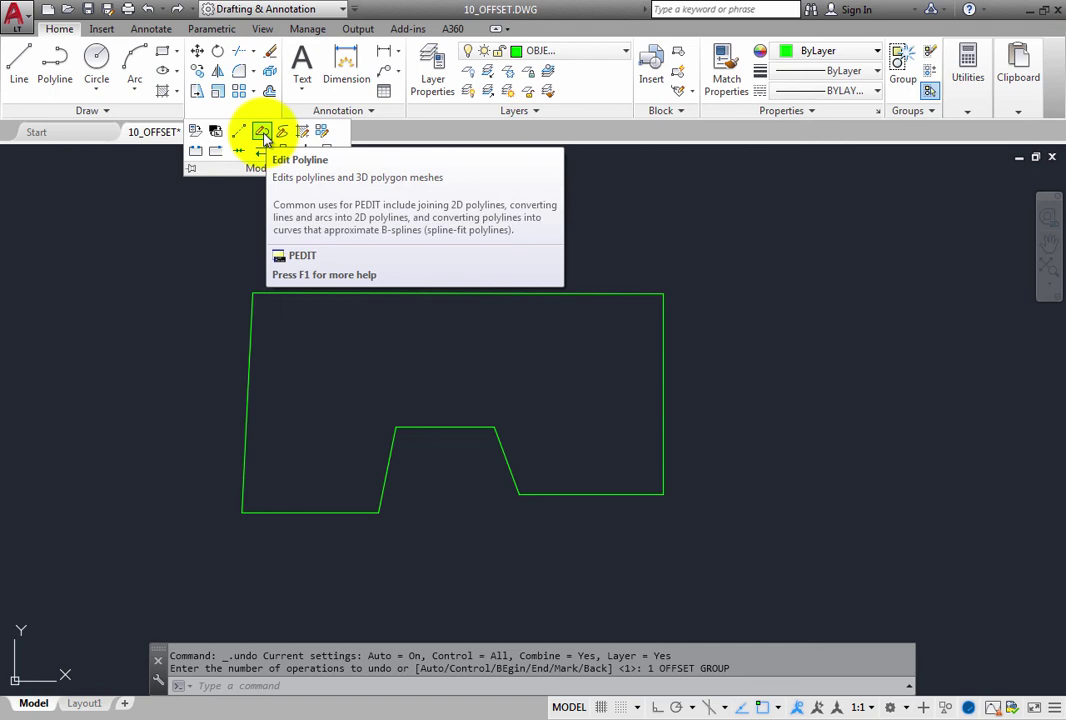
click(264, 137)
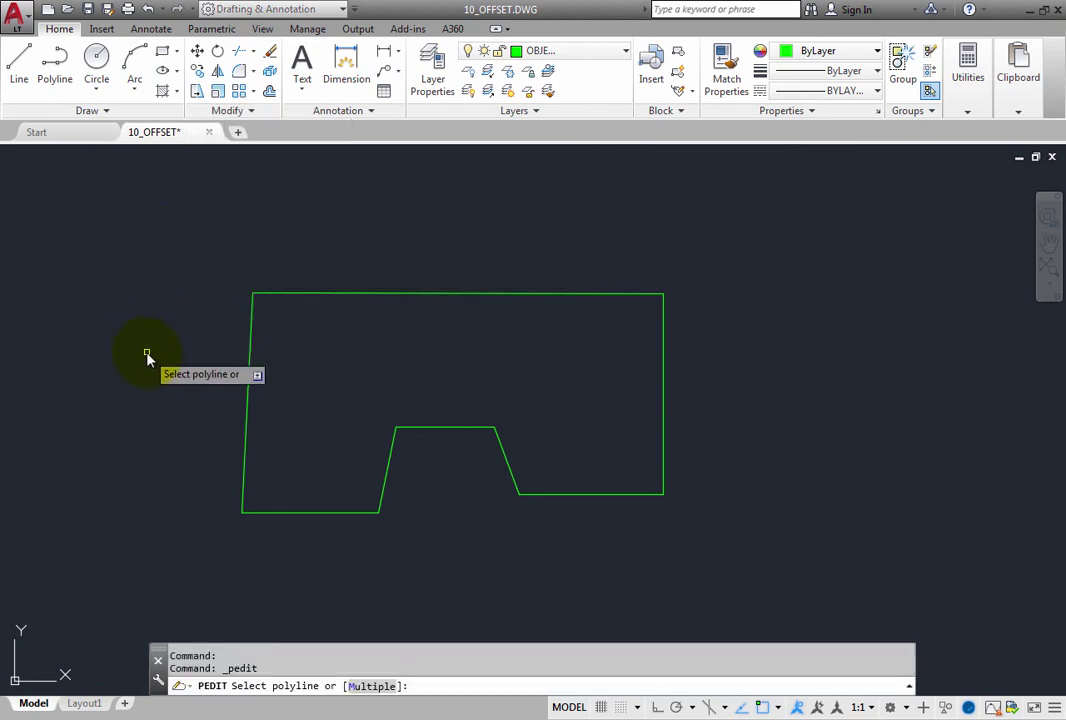
click(249, 383)
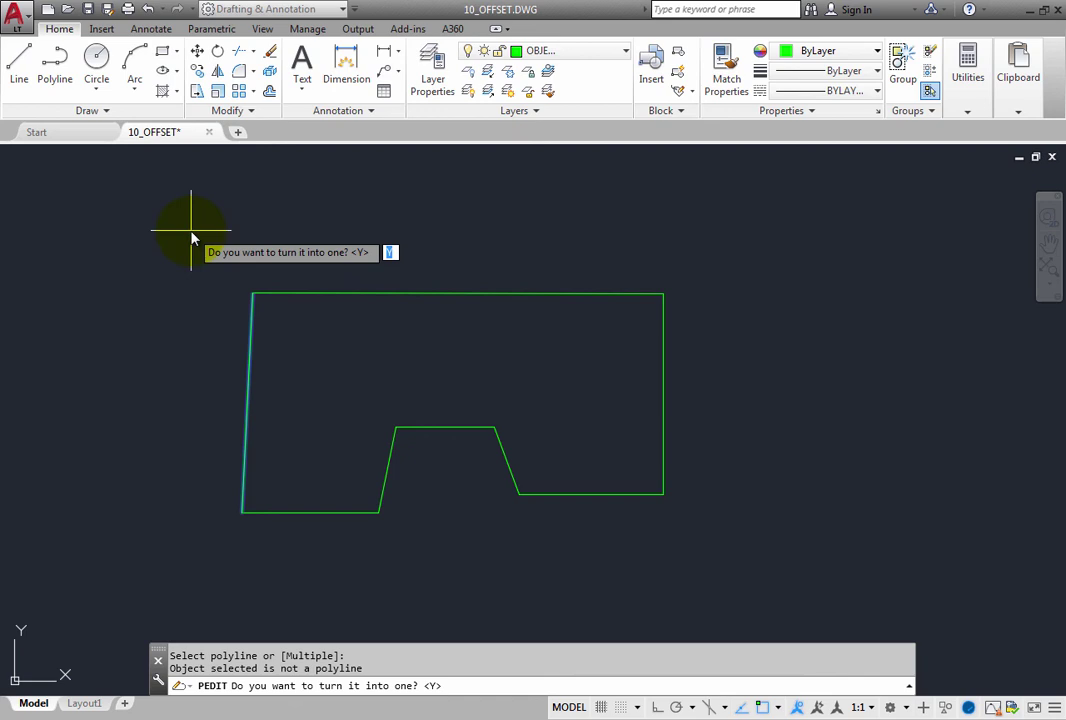
key(Return)
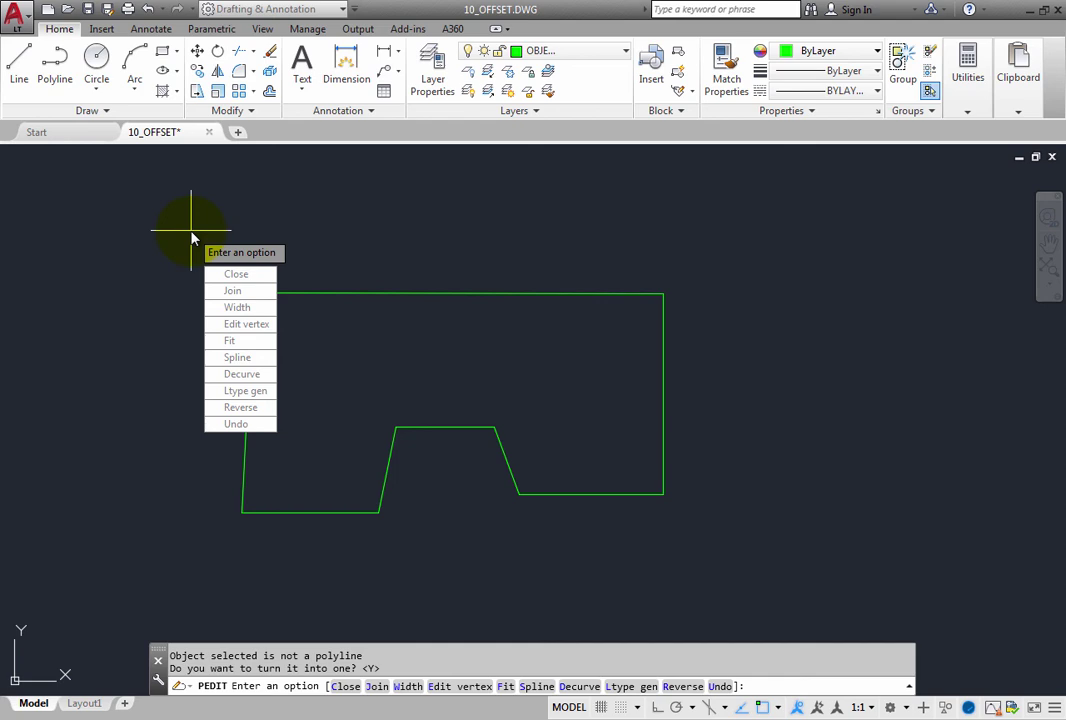
Join all the other outline lines to the converted polyline with the Join option and end Edit Polyline
click(231, 290)
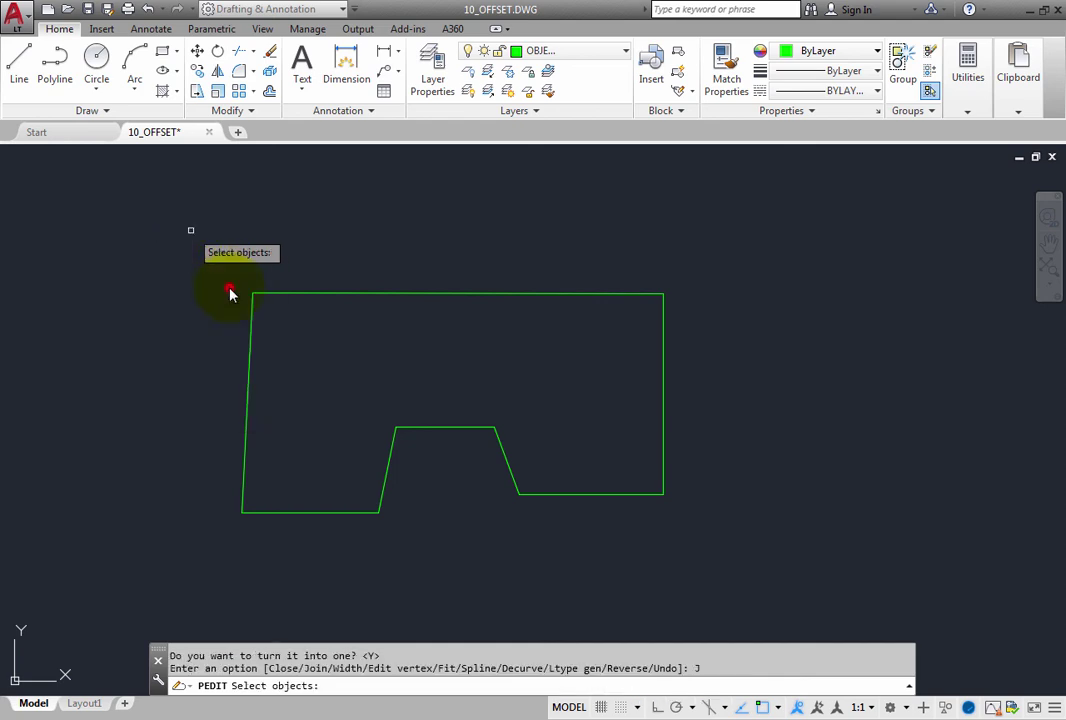
click(313, 296)
click(727, 248)
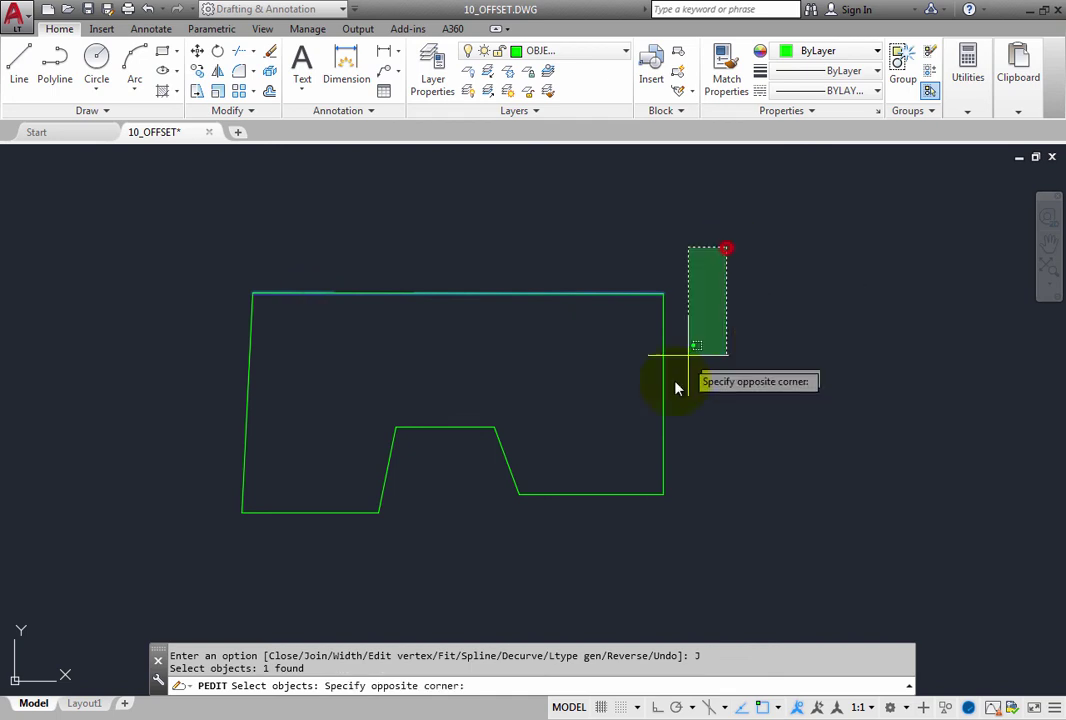
click(316, 561)
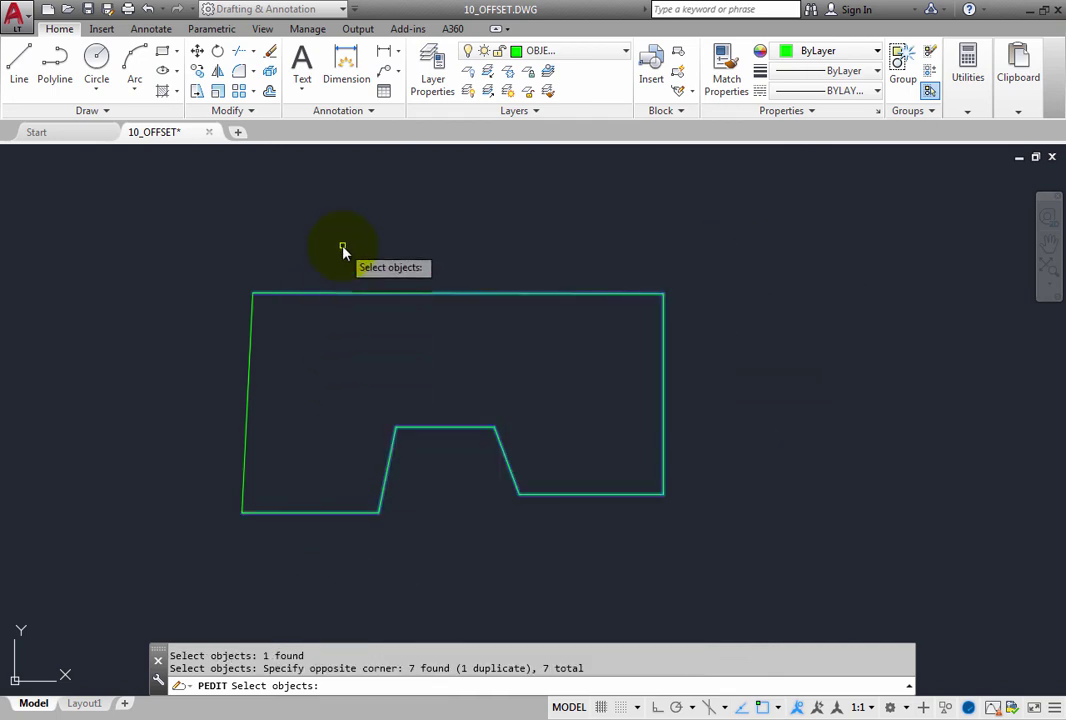
key(Return)
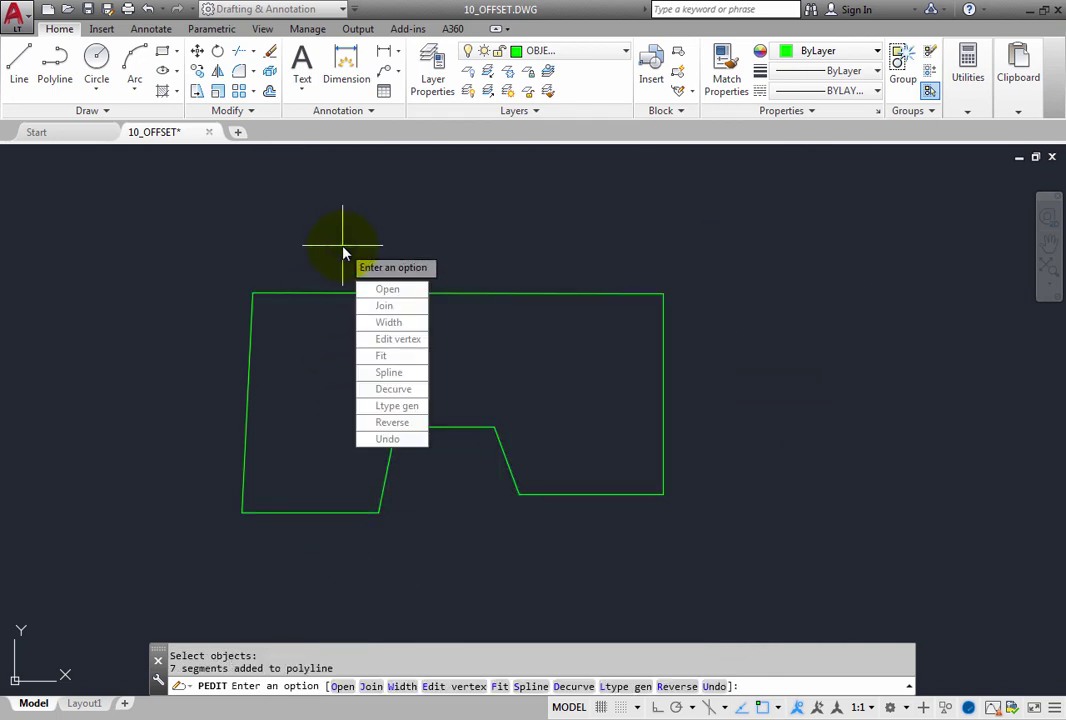
key(Return)
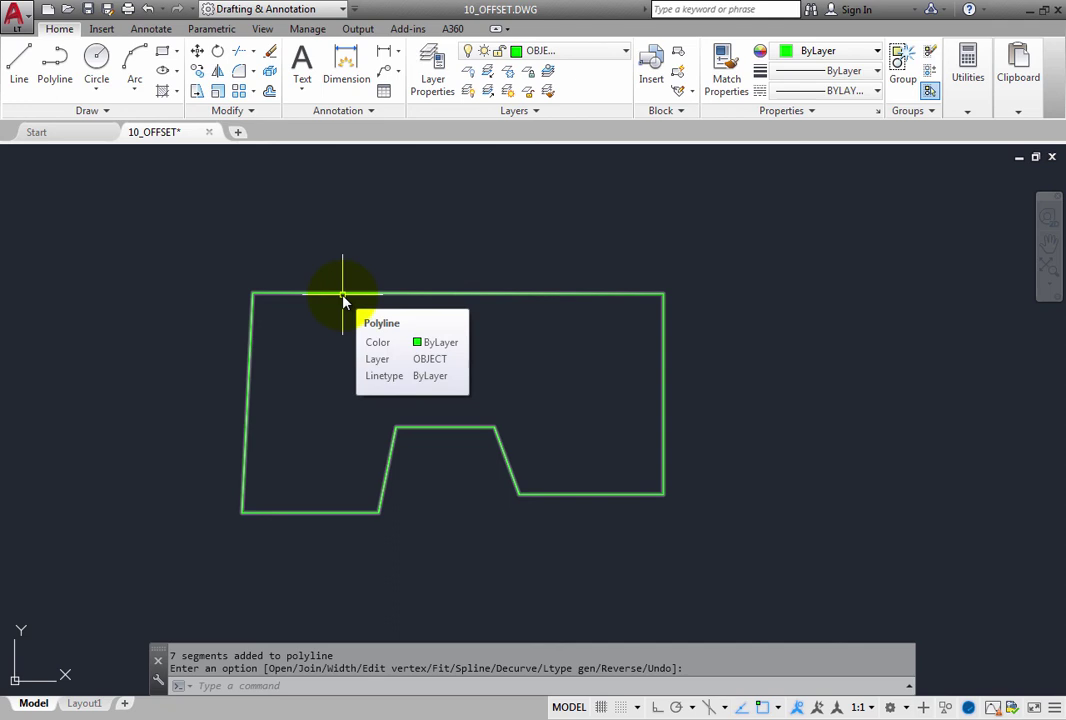
Offset the joined polyline outline outward by 0.75 and end the command
click(270, 92)
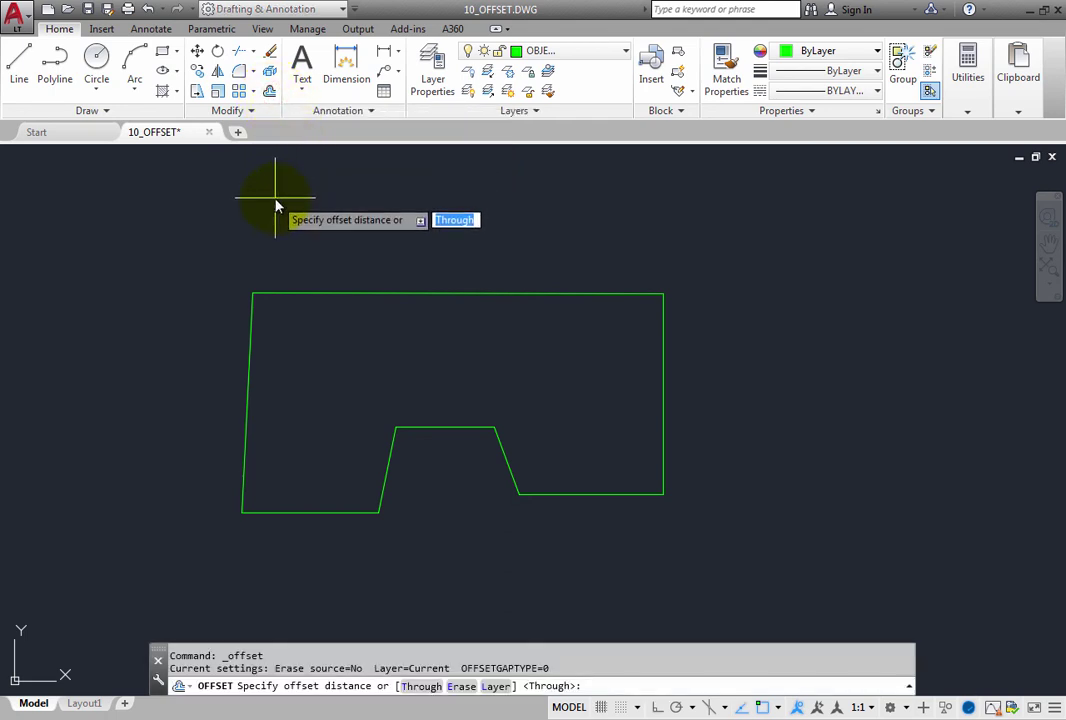
text(.75)
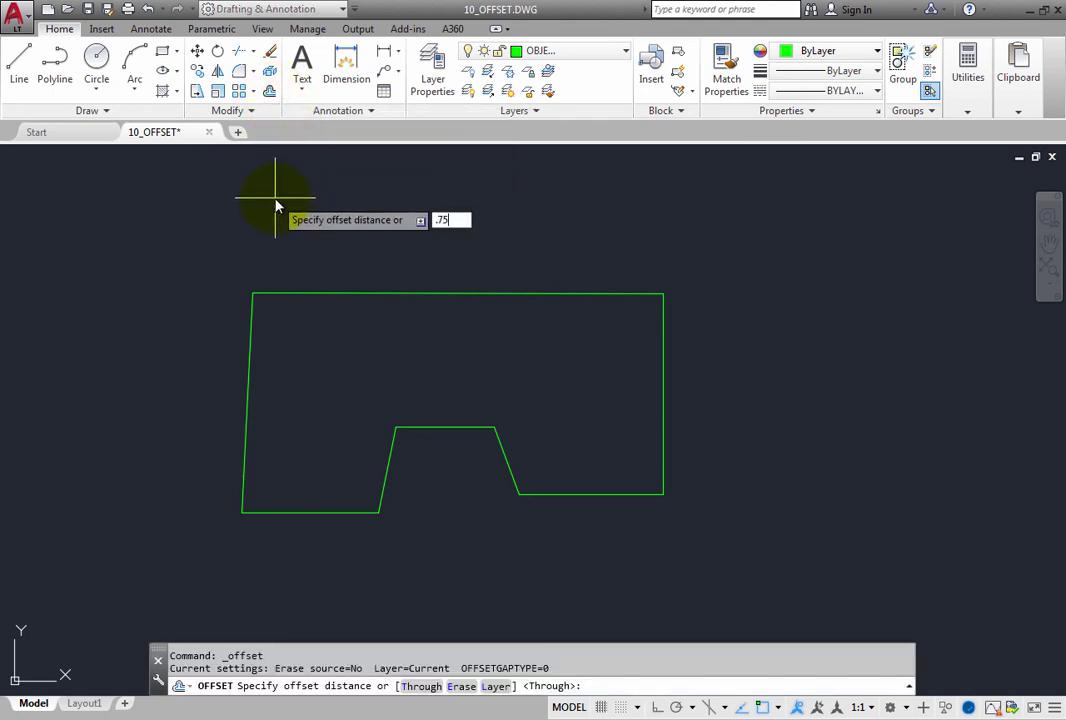
key(Return)
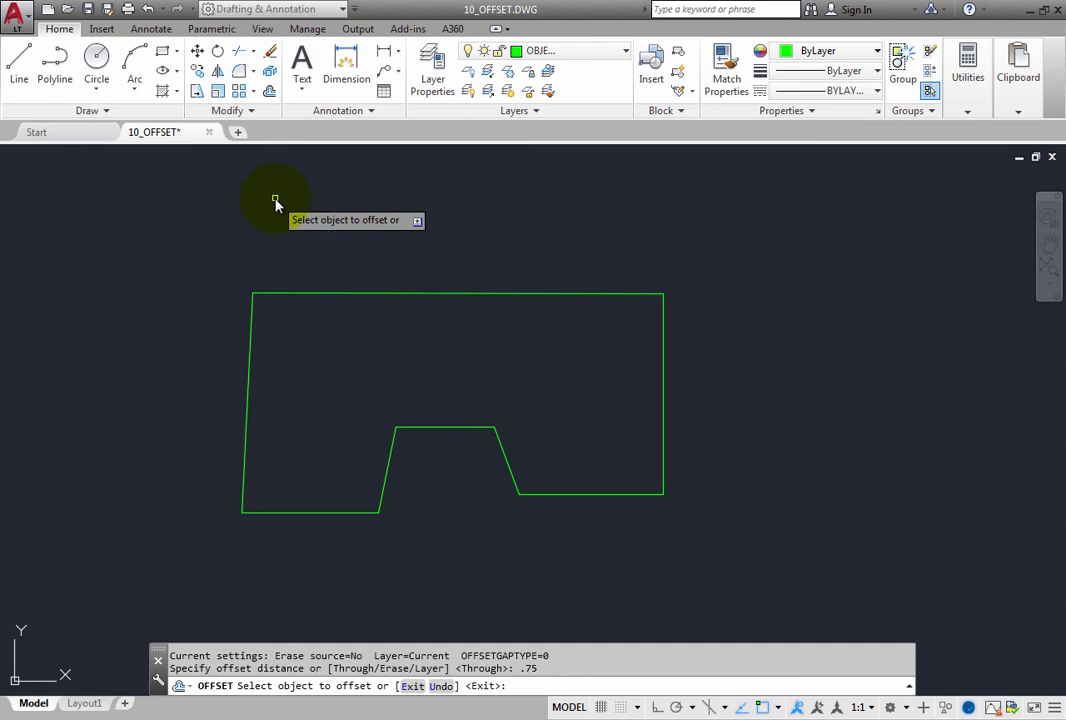
click(312, 293)
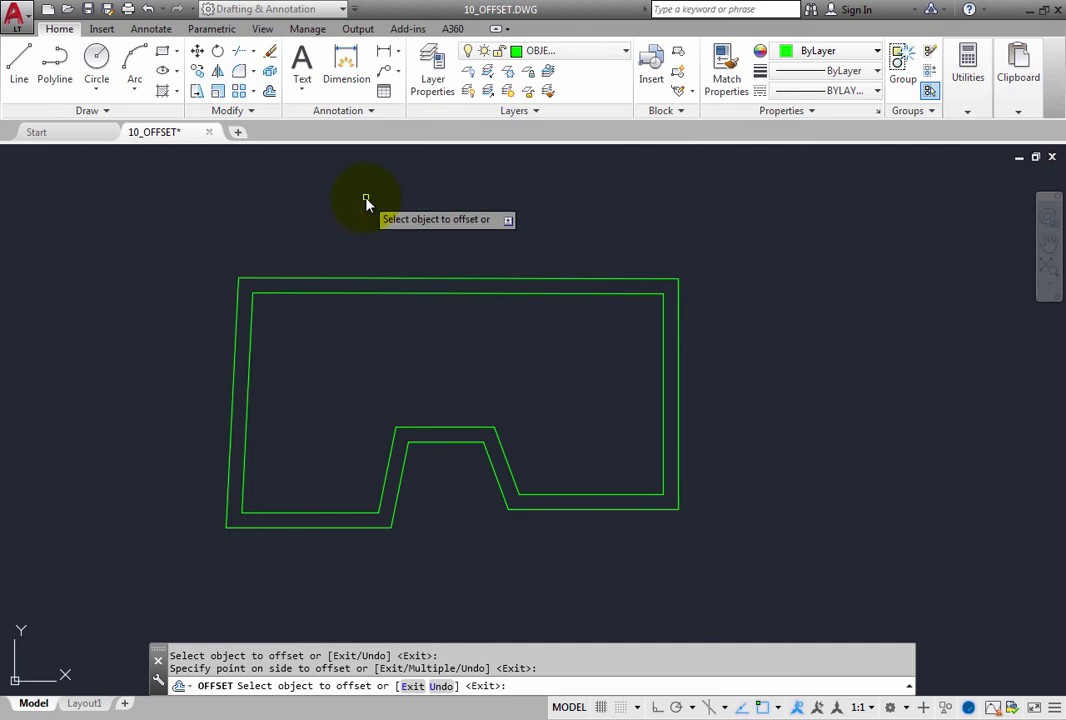
key(Return)
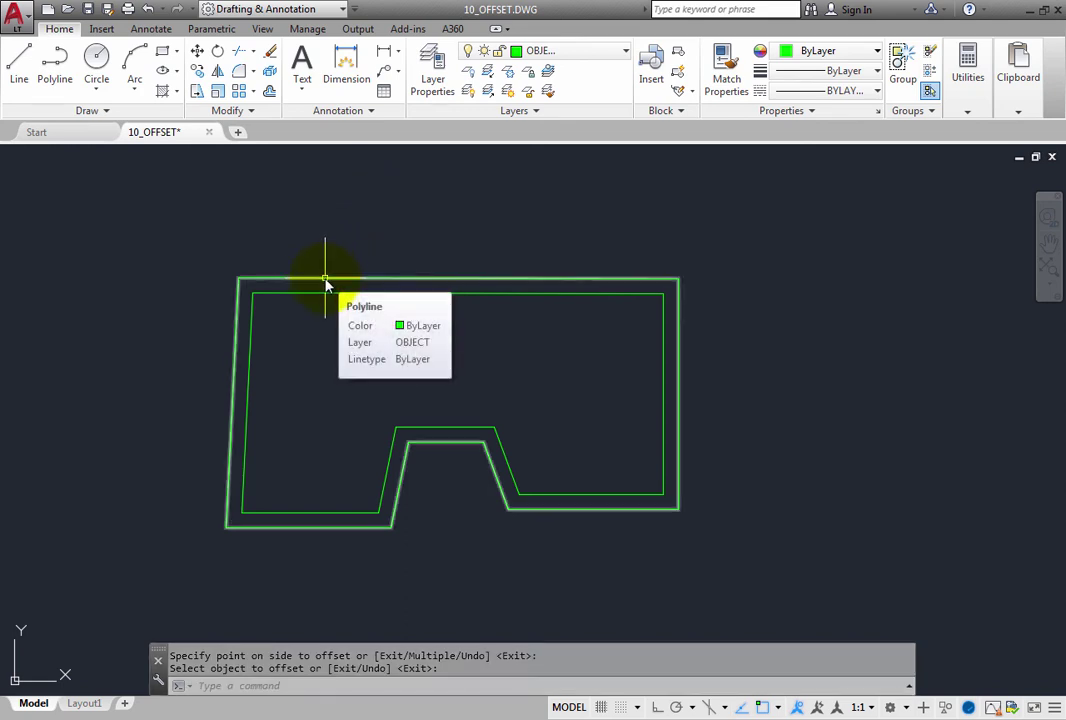
Explode both the inner and outer polyline outlines into separate lines
click(271, 73)
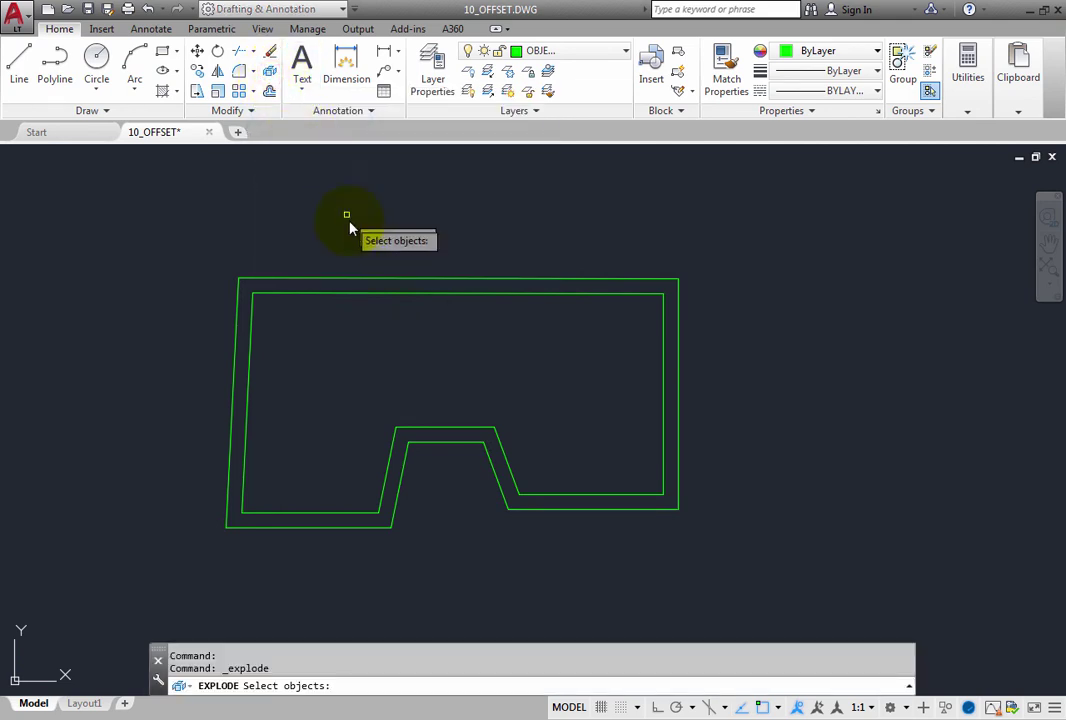
click(357, 281)
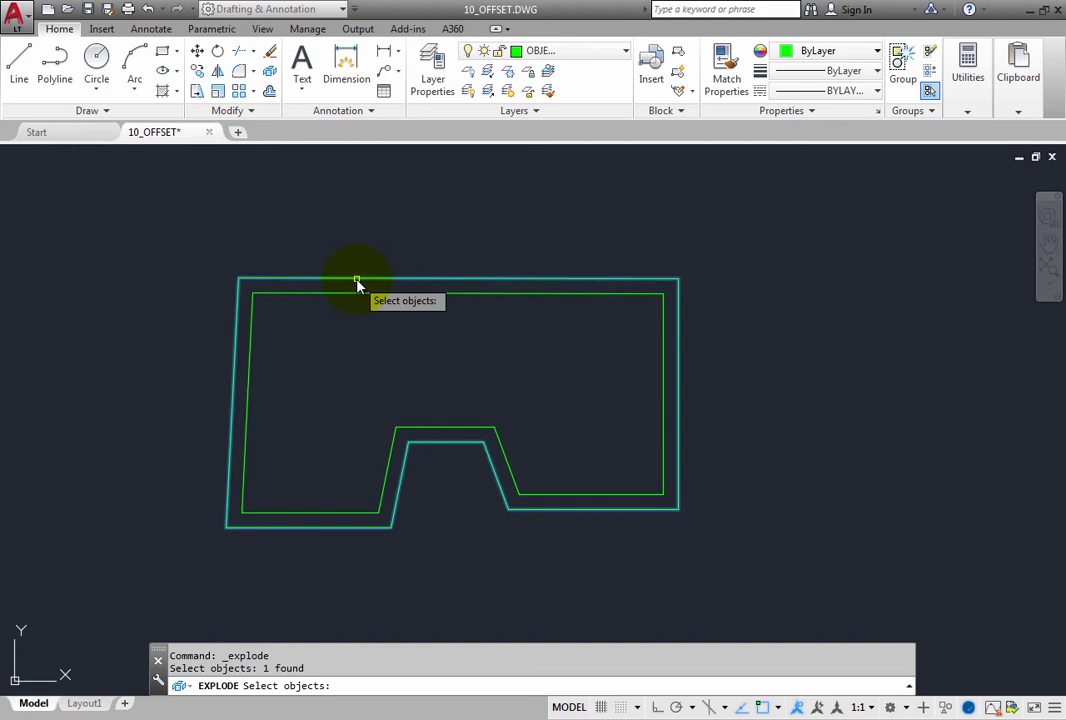
click(360, 294)
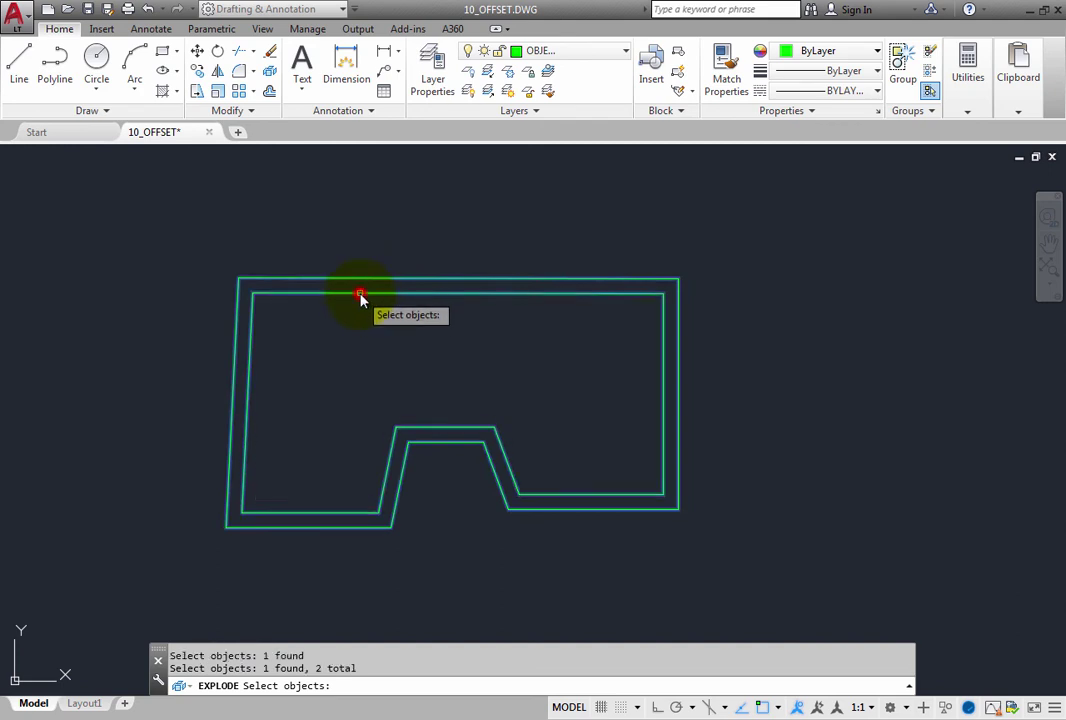
key(Return)
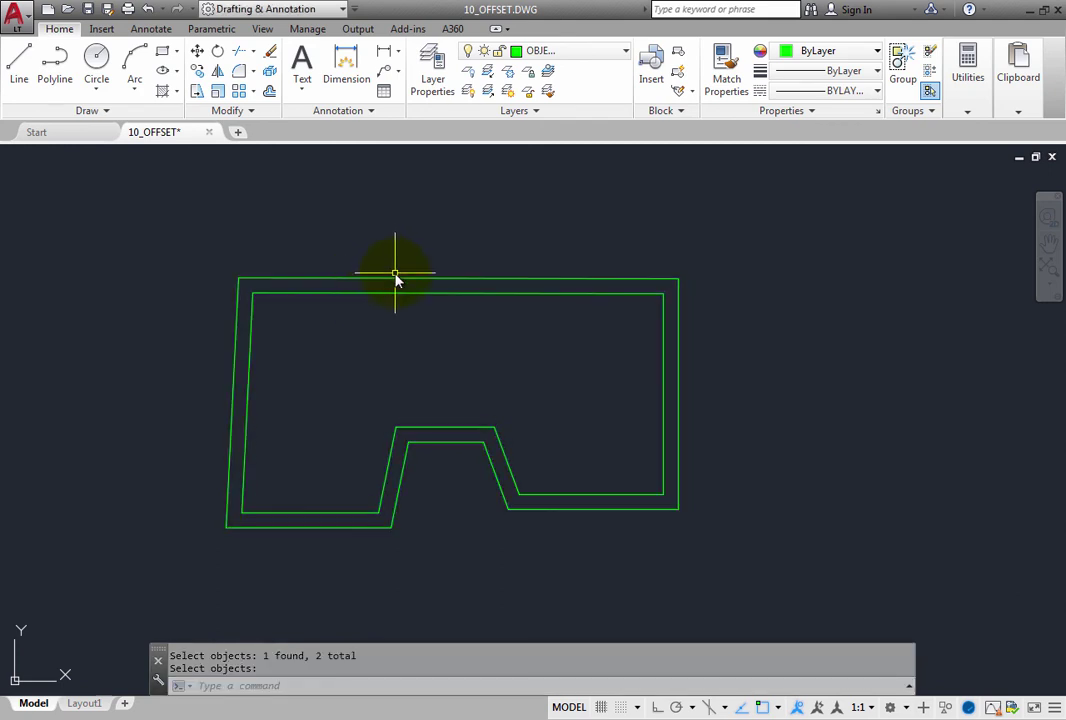
mouse_move(397, 283)
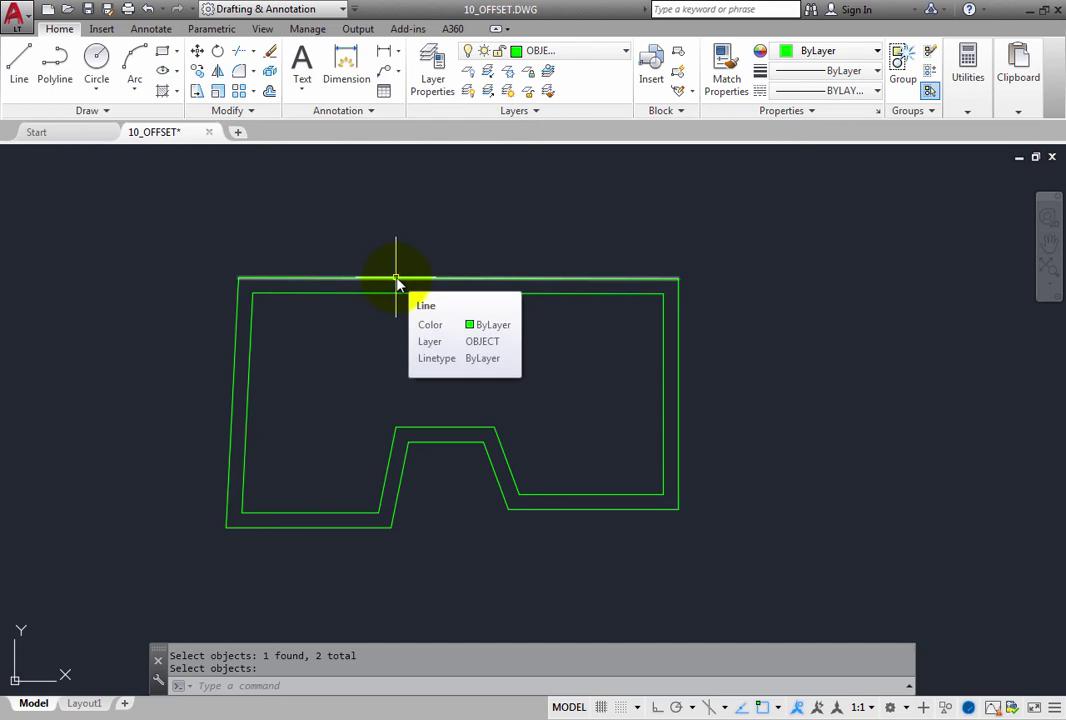
mouse_move(505, 455)
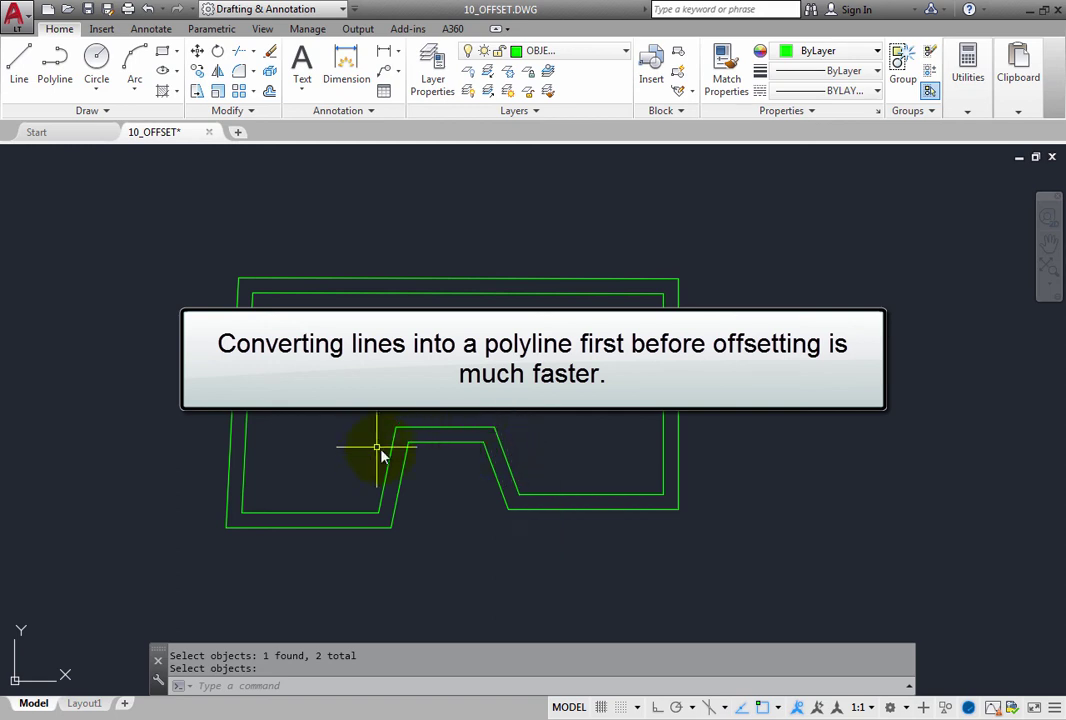
mouse_move(391, 456)
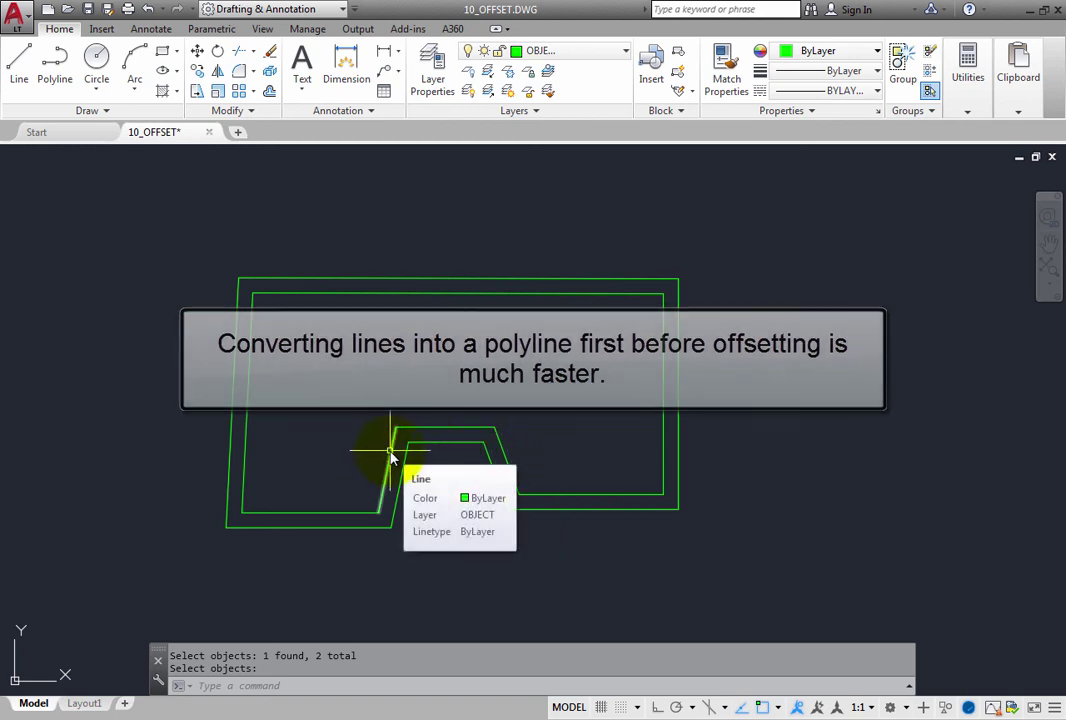